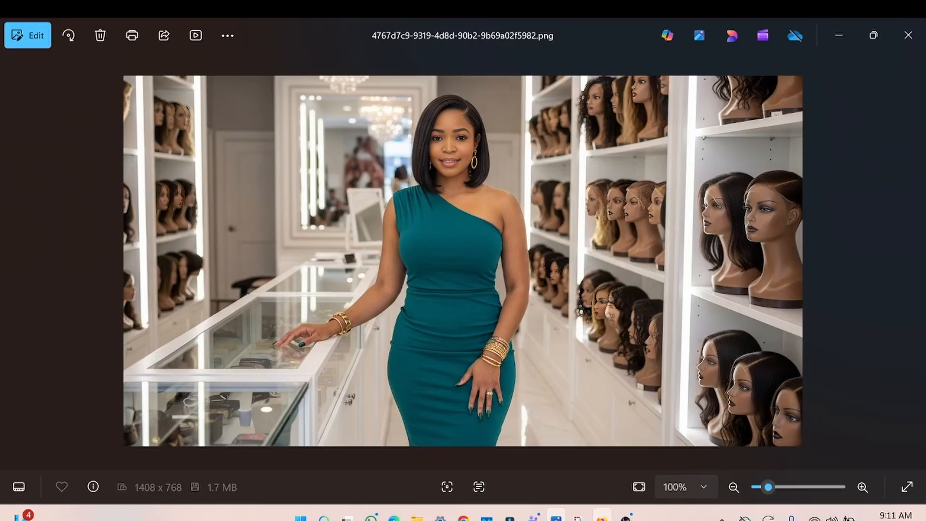
- Switch to ChatGPT, attach the copied picture of the woman to the detailed-description request, and submit it
{"action": "left_click", "coordinate": [602, 515]}
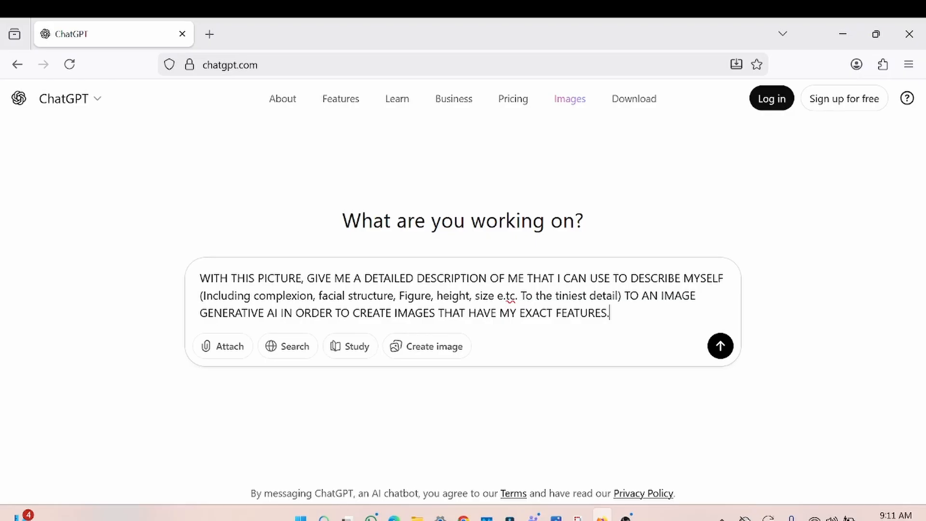
{"action": "key", "text": "ctrl+v"}
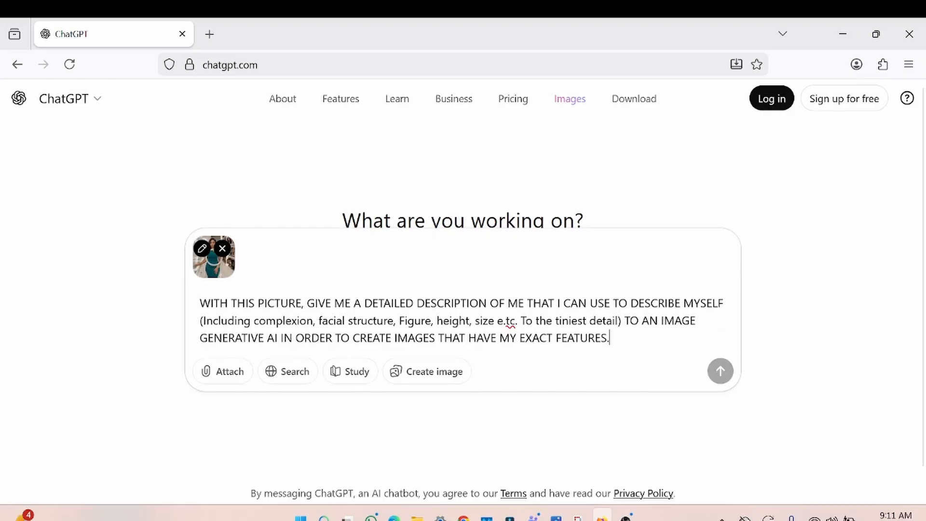
{"action": "left_click", "coordinate": [720, 371]}
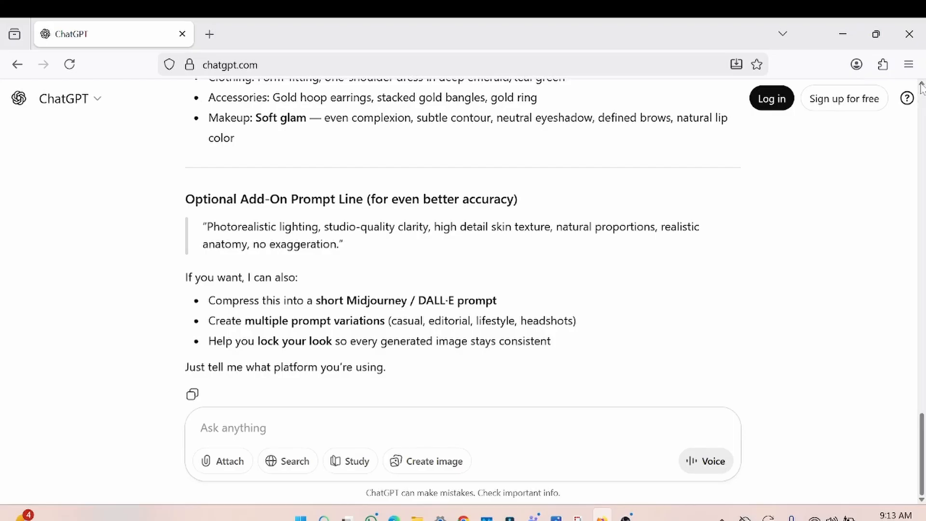
{"action": "scroll", "coordinate": [829, 211], "scroll_direction": "up", "scroll_amount": 15}
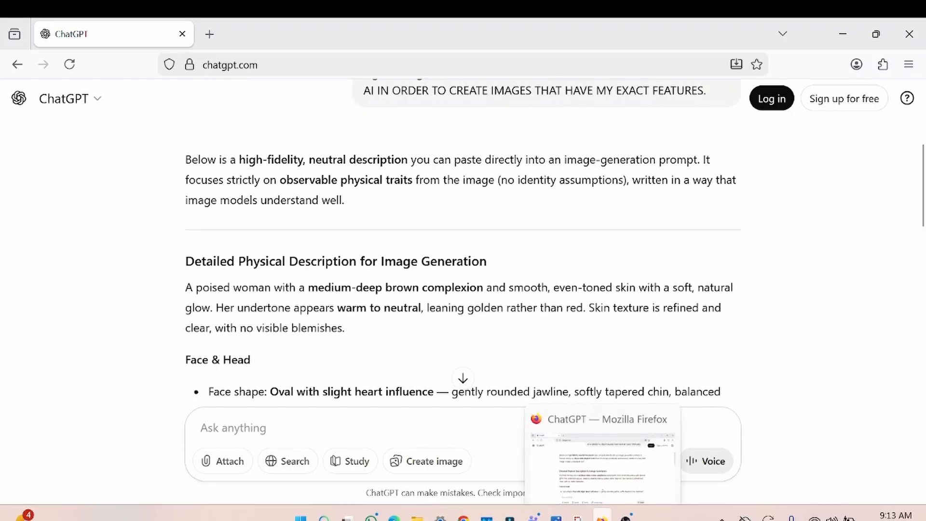
{"action": "left_click", "coordinate": [623, 515]}
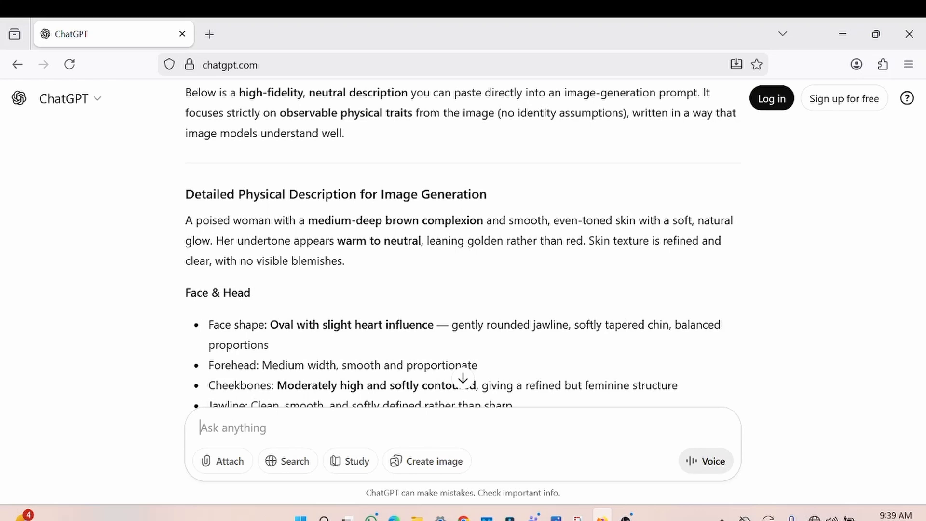
- Write a request for a detailed WHISK prompt picturing a classy Nigerian woman with Christmas baking in an ultra modern glossy white kitchen
{"action": "type", "text": "Give me a very detailed prompt that I'll use on WHISK to create a picture of a very beautiful and classy Nigerian woman with (features above) in an ultra modern glossy white kitchen that aesthetically pleasing. She just baked a Christmas themed cake and cookies in 2 trays that are seen on the kitchen island in front of her. She is wearing a brown play-suit that has zip with a chef cap."}
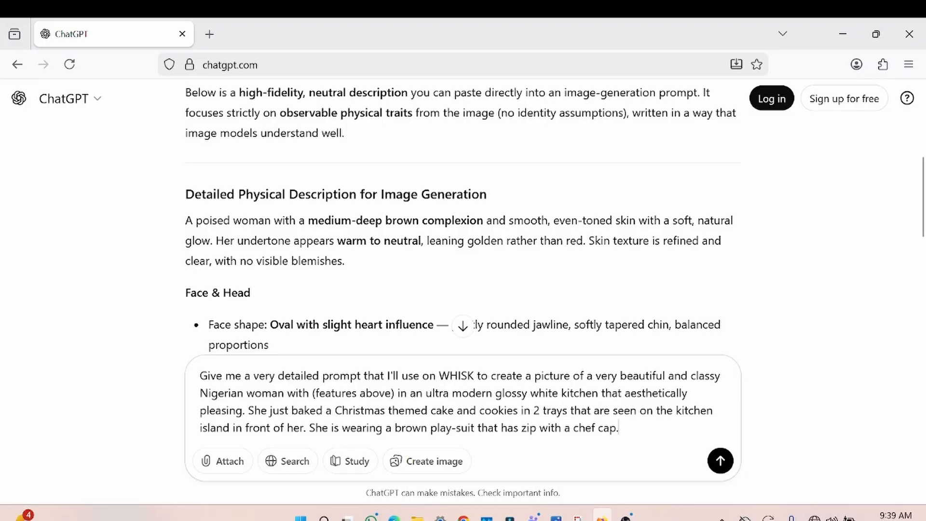
{"action": "left_click", "coordinate": [450, 375]}
{"action": "double_click", "coordinate": [450, 375]}
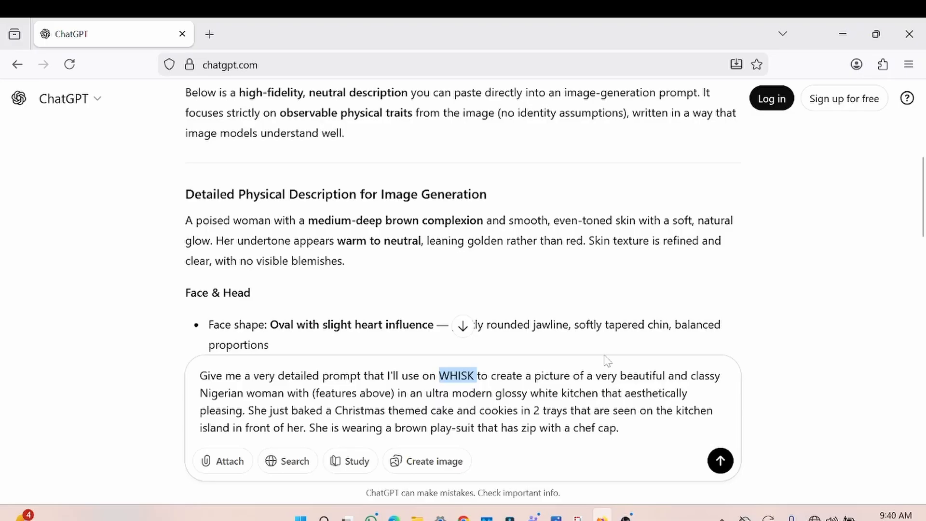
- Correct the request's wording to "that is aesthetically pleasing" and "has zip in front"
{"action": "left_click", "coordinate": [624, 393]}
{"action": "type", "text": "is"}
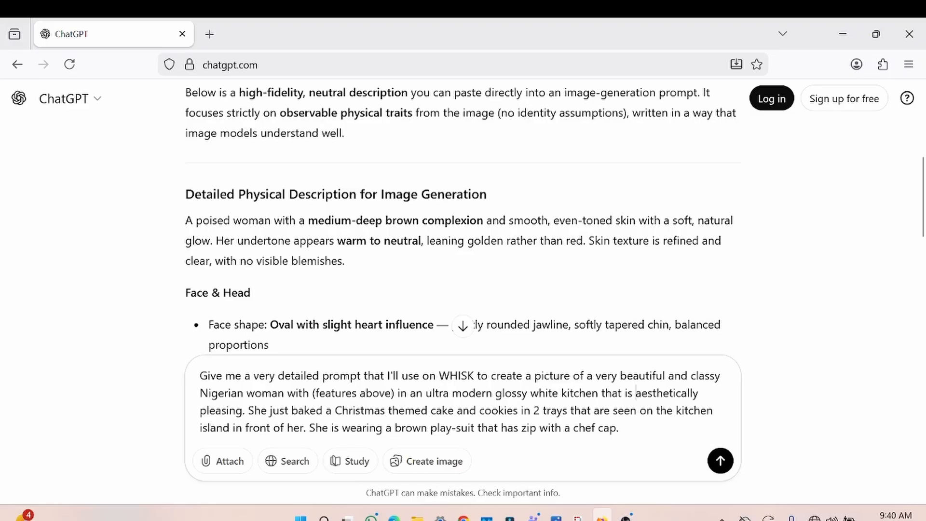
{"action": "left_click", "coordinate": [537, 427]}
{"action": "type", "text": "in"}
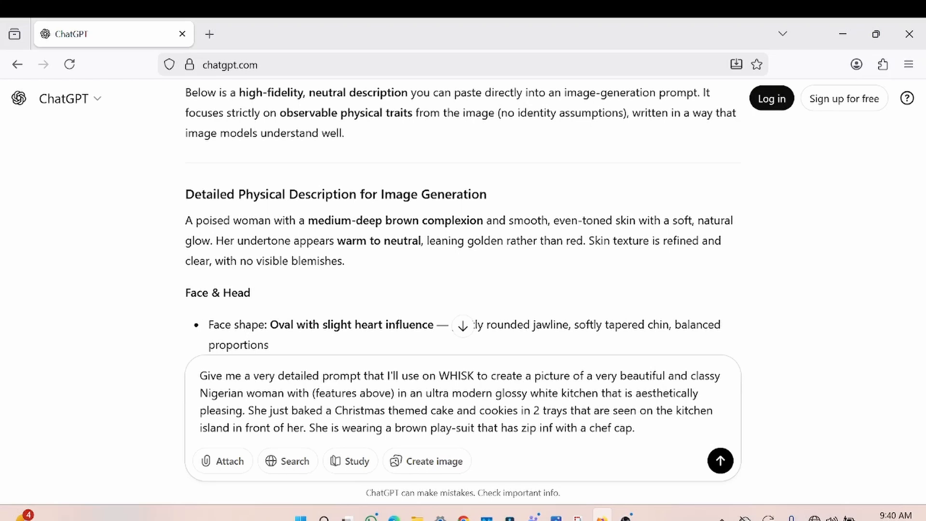
{"action": "type", "text": " front"}
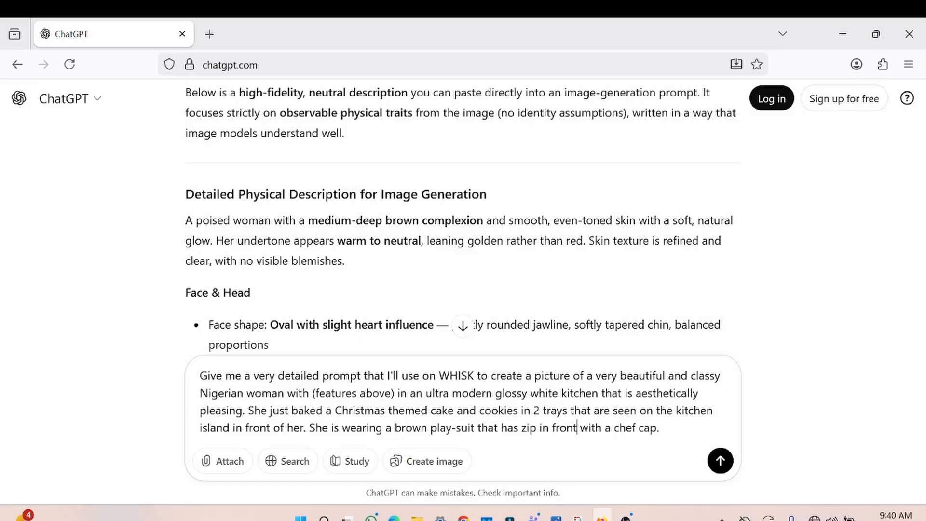
- Add "with minimal jewelry." to the end of the request
{"action": "left_click", "coordinate": [660, 428]}
{"action": "type", "text": "with minimsl"}
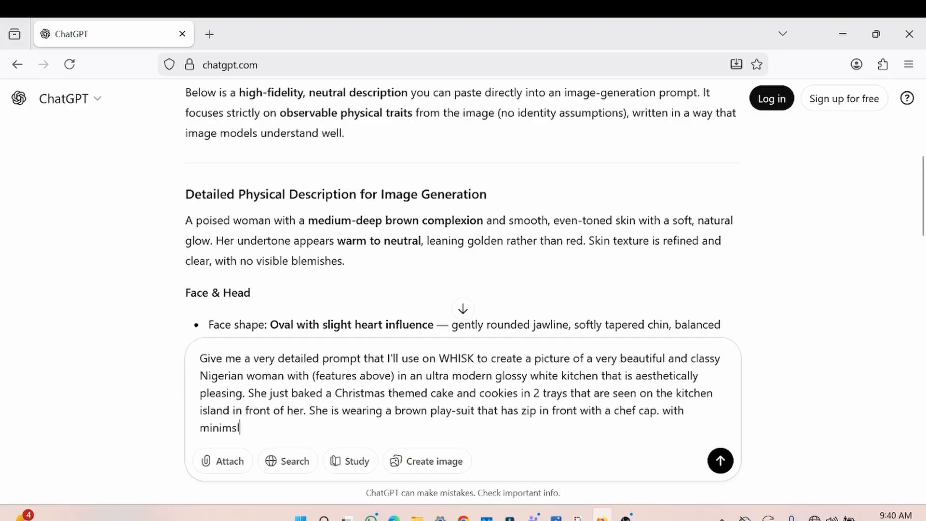
{"action": "key", "text": "BackSpace"}
{"action": "key", "text": "BackSpace"}
{"action": "type", "text": "a"}
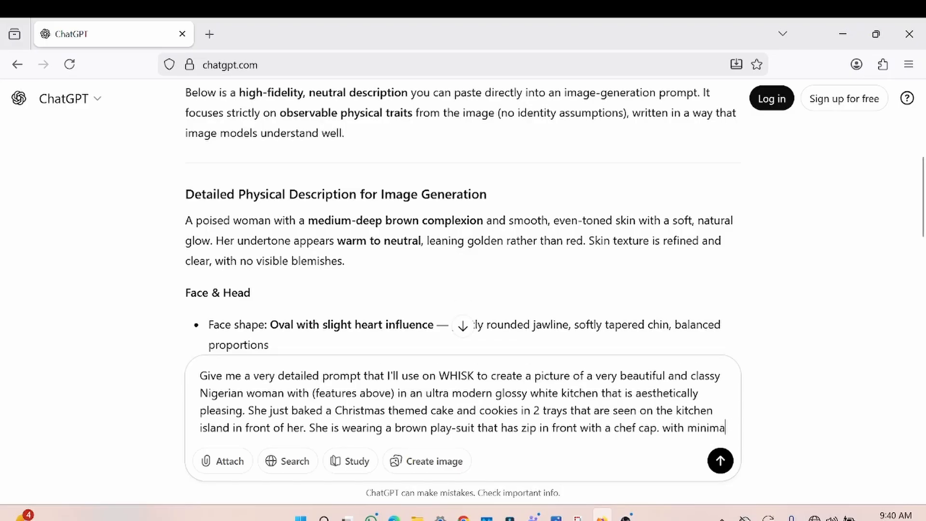
{"action": "type", "text": "l jewelry"}
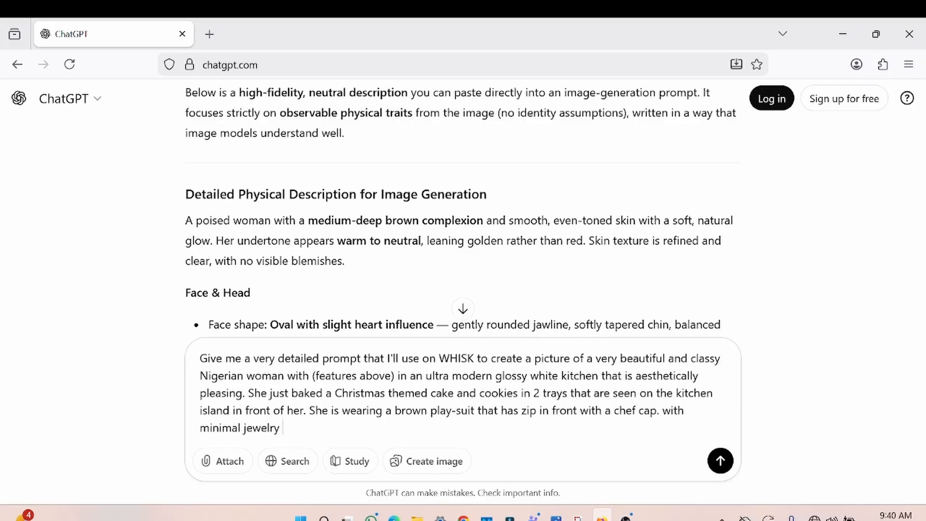
{"action": "key", "text": "BackSpace"}
{"action": "type", "text": "."}
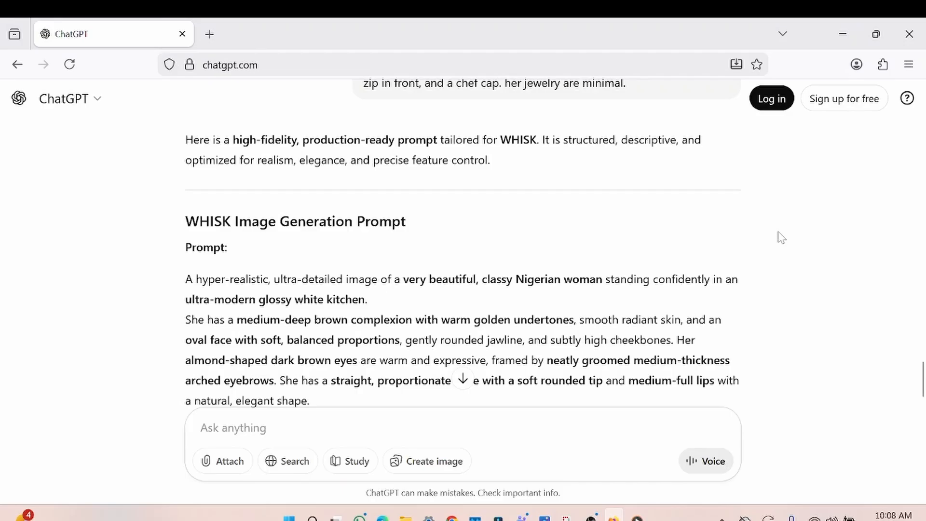
- Read through the generated WHISK image prompt, its camera and style details, and the optional negative prompt
{"action": "scroll", "coordinate": [781, 238], "scroll_direction": "down", "scroll_amount": 1}
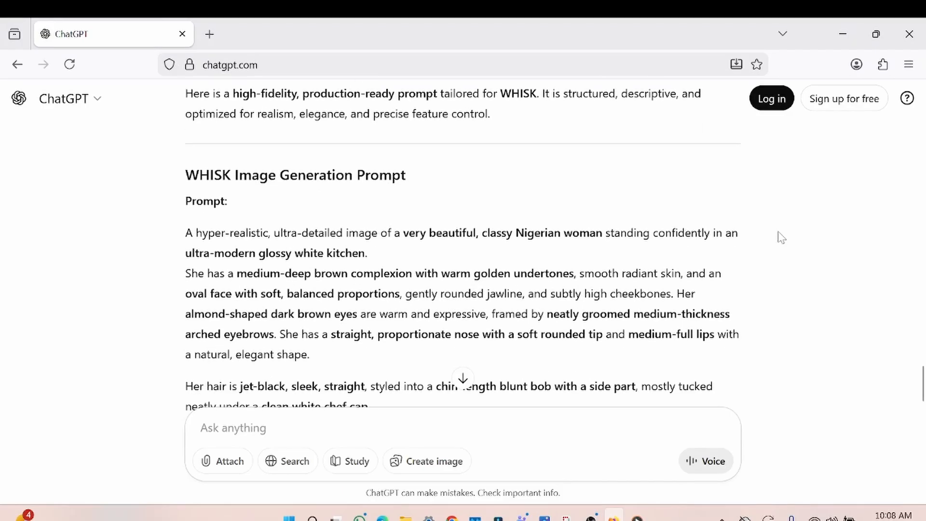
{"action": "scroll", "coordinate": [781, 237], "scroll_direction": "down", "scroll_amount": 1}
{"action": "scroll", "coordinate": [782, 238], "scroll_direction": "down", "scroll_amount": 1}
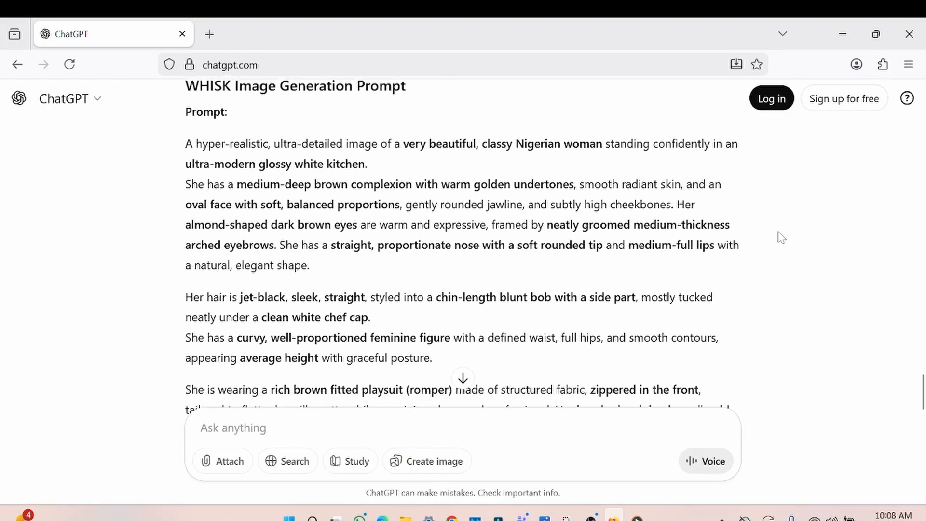
{"action": "scroll", "coordinate": [781, 238], "scroll_direction": "down", "scroll_amount": 1}
{"action": "scroll", "coordinate": [782, 237], "scroll_direction": "down", "scroll_amount": 1}
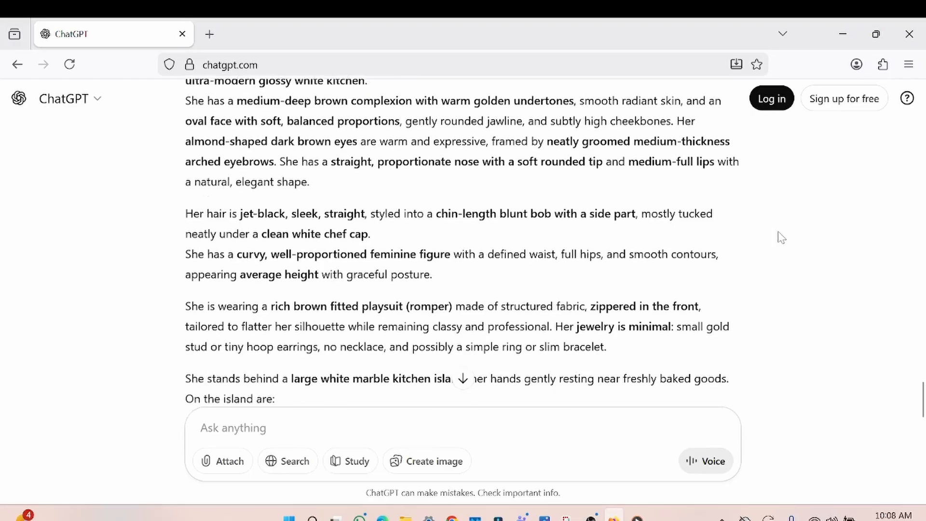
{"action": "scroll", "coordinate": [782, 237], "scroll_direction": "down", "scroll_amount": 2}
{"action": "scroll", "coordinate": [781, 238], "scroll_direction": "down", "scroll_amount": 2}
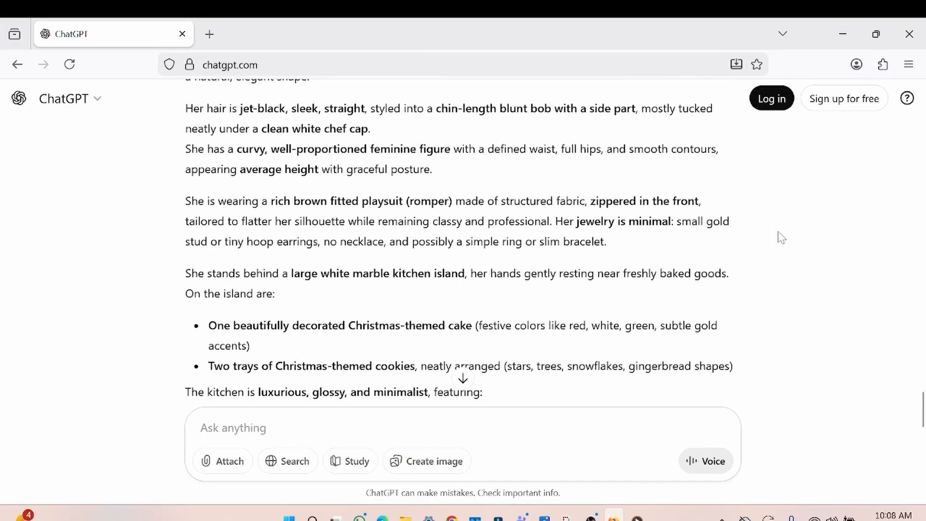
{"action": "scroll", "coordinate": [781, 237], "scroll_direction": "down", "scroll_amount": 4}
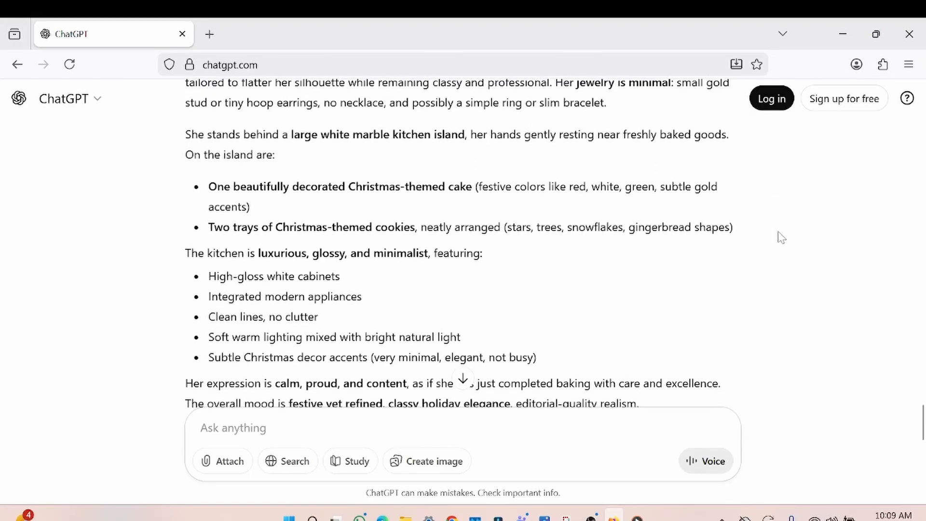
{"action": "scroll", "coordinate": [781, 237], "scroll_direction": "down", "scroll_amount": 3}
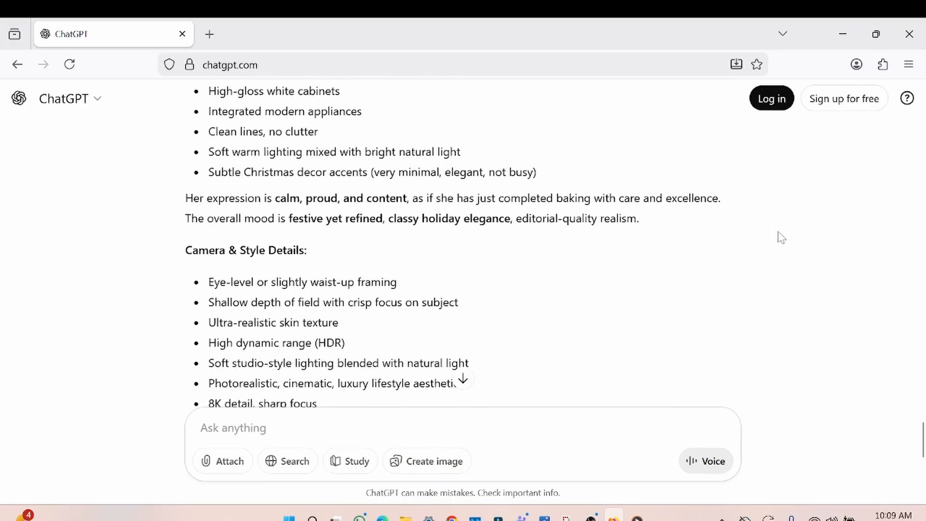
{"action": "scroll", "coordinate": [782, 237], "scroll_direction": "down", "scroll_amount": 1}
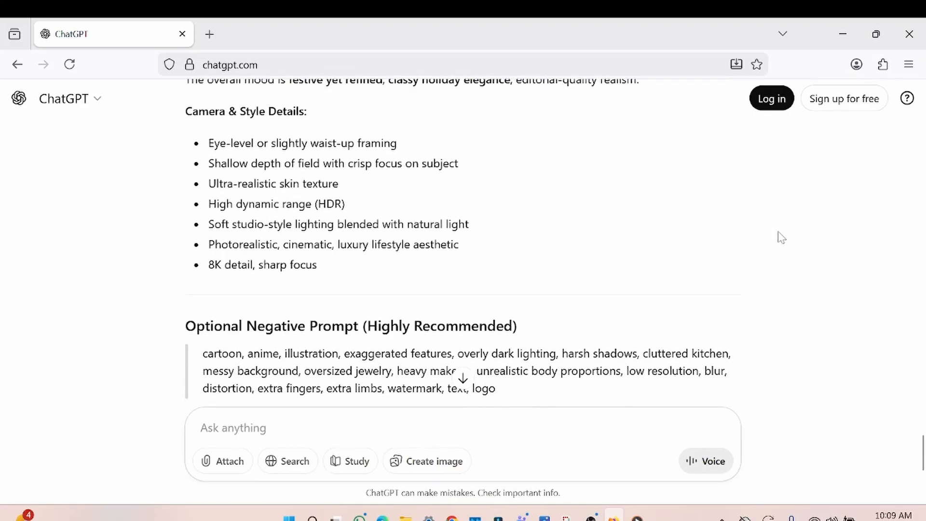
{"action": "scroll", "coordinate": [782, 238], "scroll_direction": "down", "scroll_amount": 1}
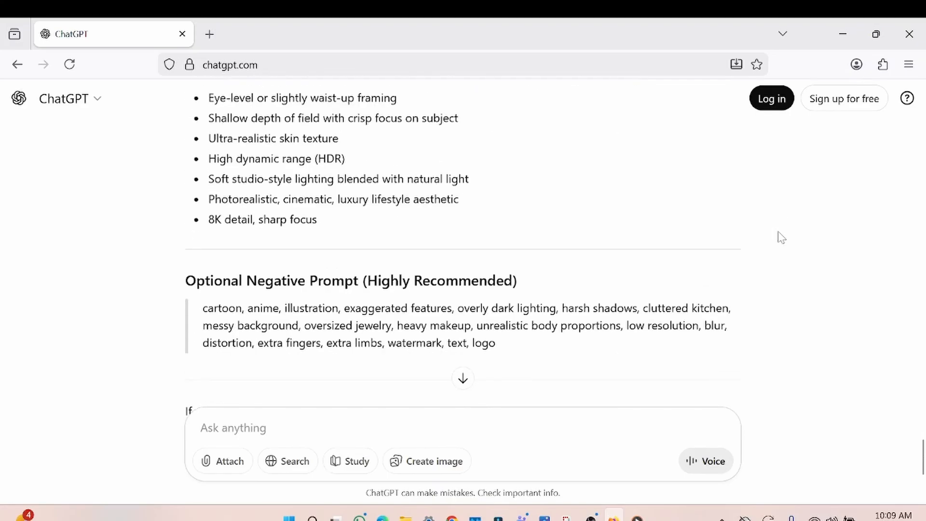
- Copy the WHISK image prompt from "A hyper-realistic, ultra-detailed image" through "8K detail, sharp focus"
{"action": "scroll", "coordinate": [782, 238], "scroll_direction": "up", "scroll_amount": 4}
{"action": "scroll", "coordinate": [781, 238], "scroll_direction": "up", "scroll_amount": 8}
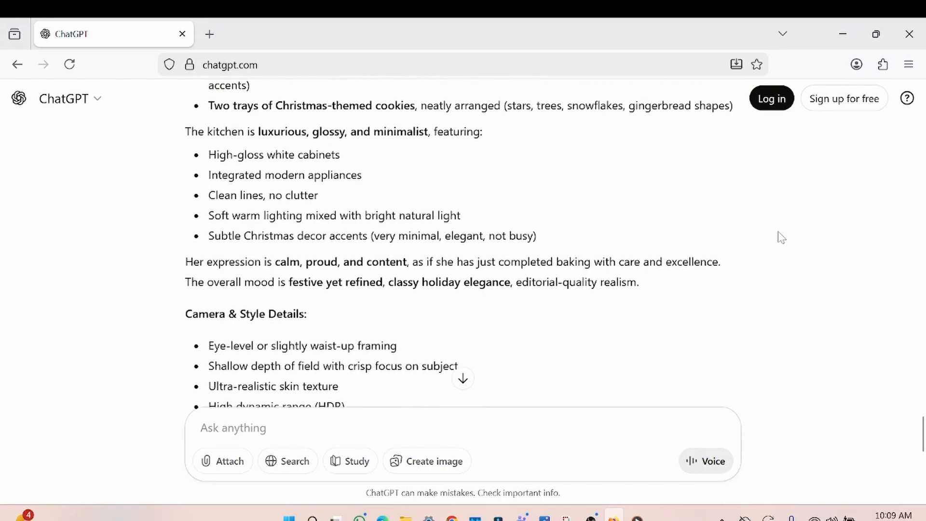
{"action": "scroll", "coordinate": [782, 237], "scroll_direction": "up", "scroll_amount": 4}
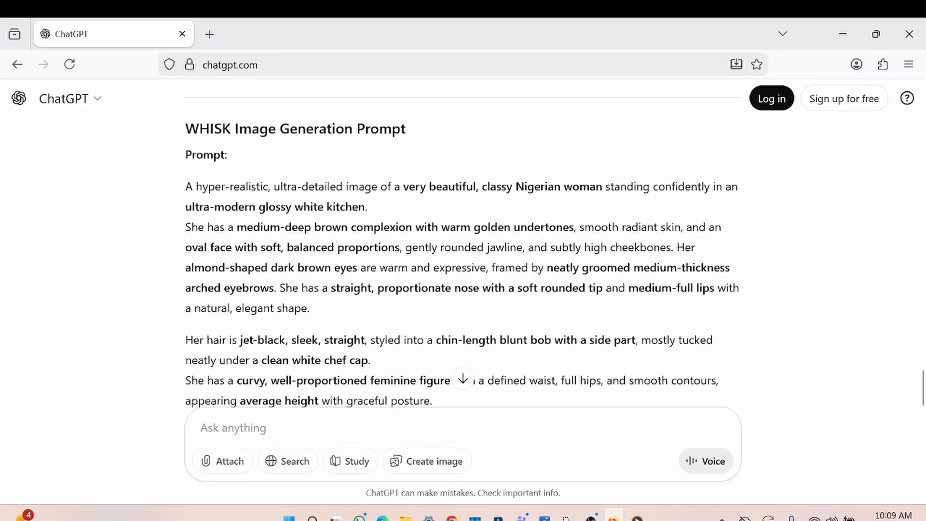
{"action": "left_click_drag", "start_coordinate": [185, 186], "coordinate": [611, 221]}
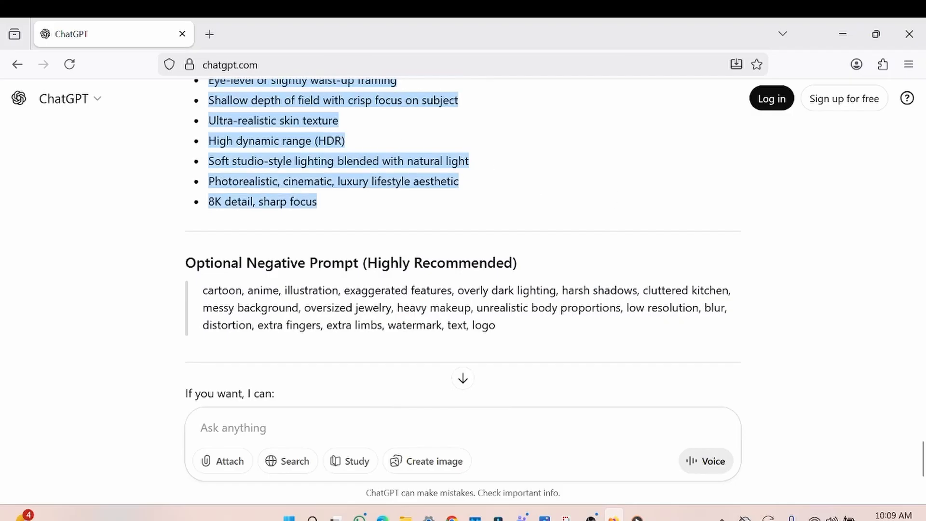
{"action": "right_click", "coordinate": [318, 164]}
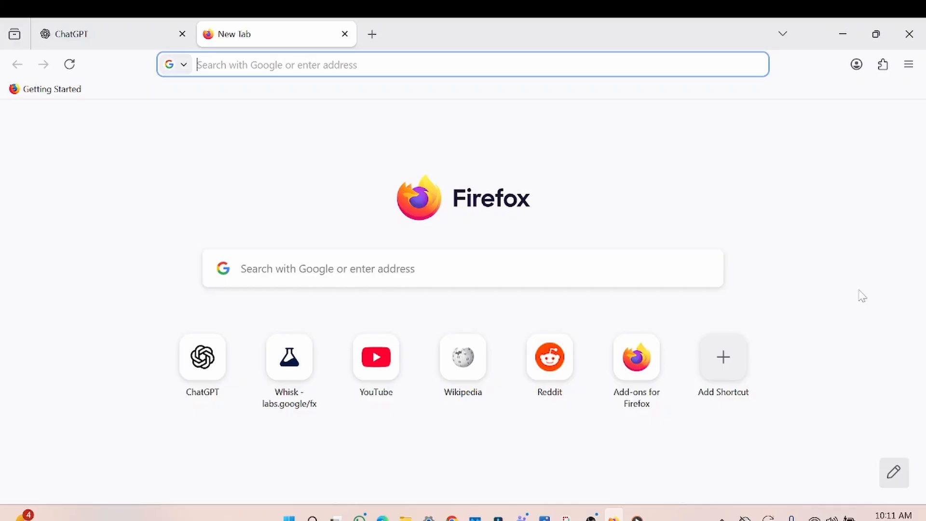
- Search the web for "google labs" in the new browser tab
{"action": "type", "text": "goo"}
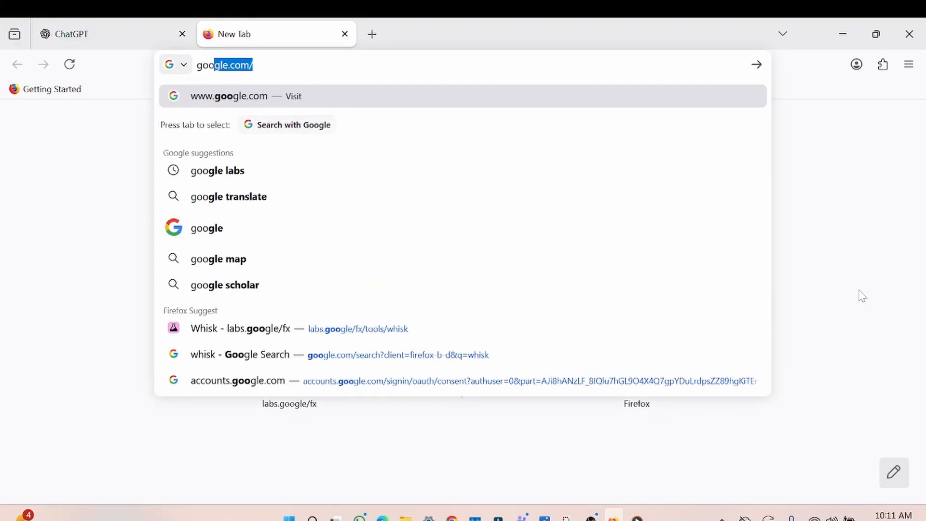
{"action": "type", "text": "b"}
{"action": "key", "text": "BackSpace"}
{"action": "type", "text": "gle "}
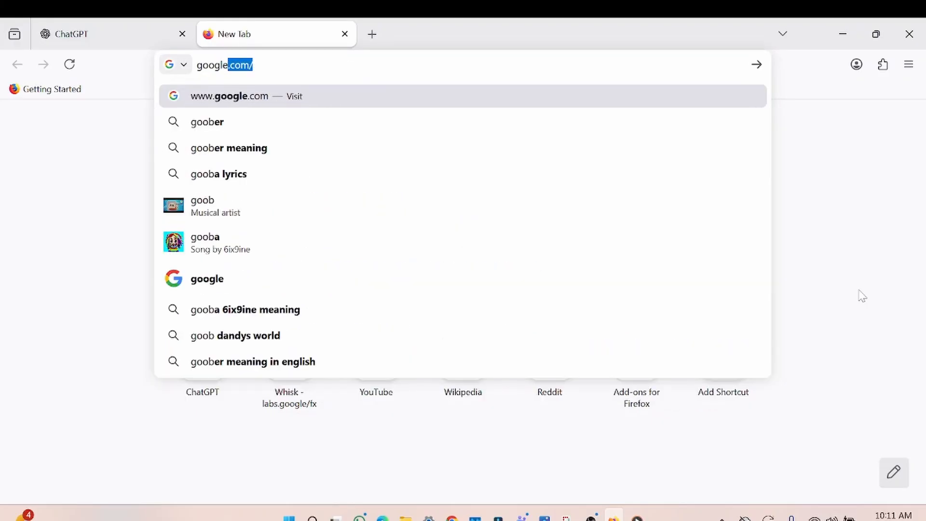
{"action": "type", "text": "labs"}
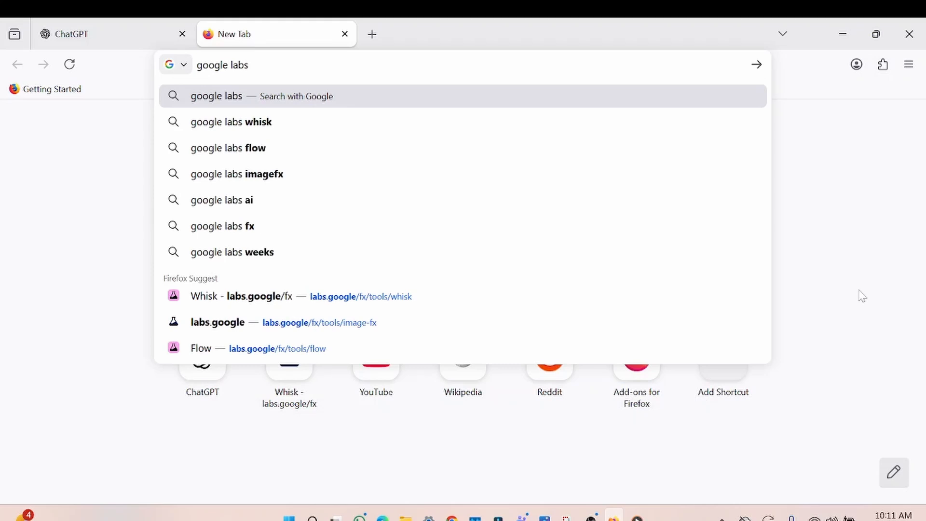
{"action": "key", "text": "Return"}
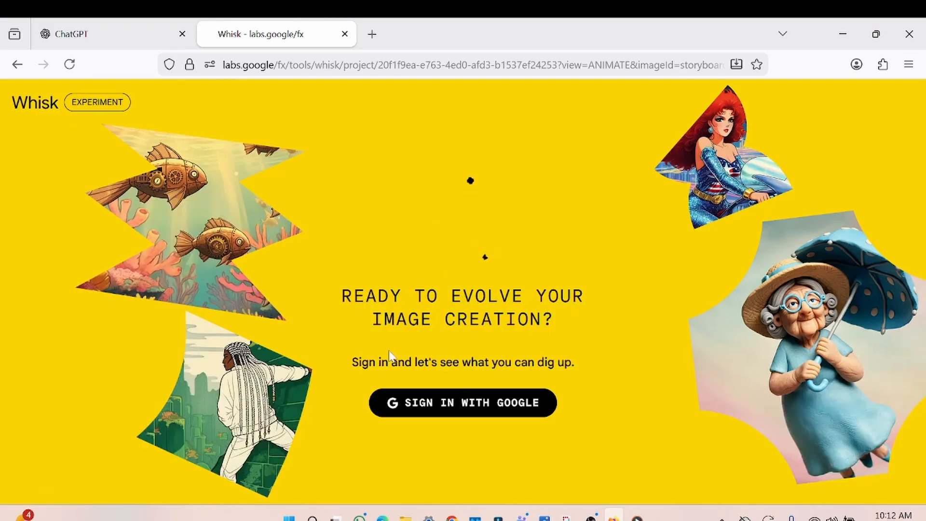
- Sign in to Whisk with Google, enter the tool, and dismiss the welcome introduction
{"action": "left_click", "coordinate": [479, 410]}
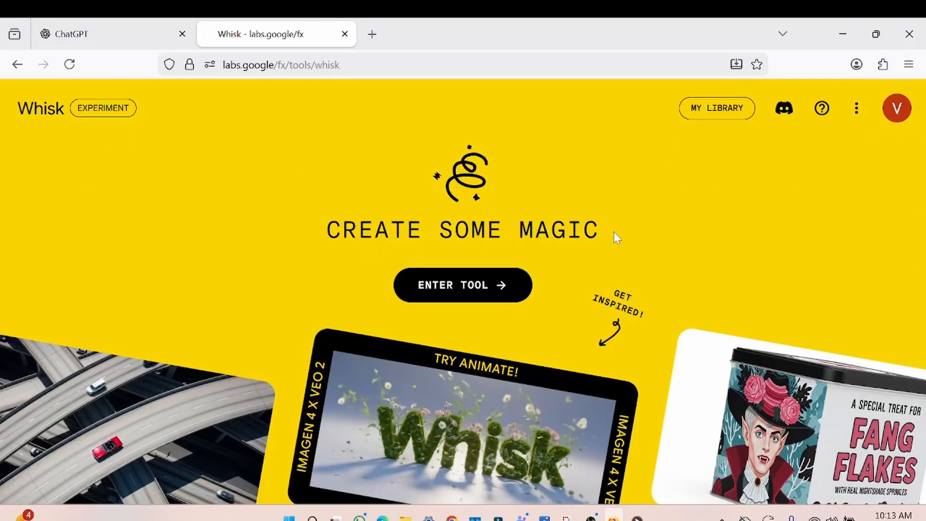
{"action": "left_click", "coordinate": [464, 295]}
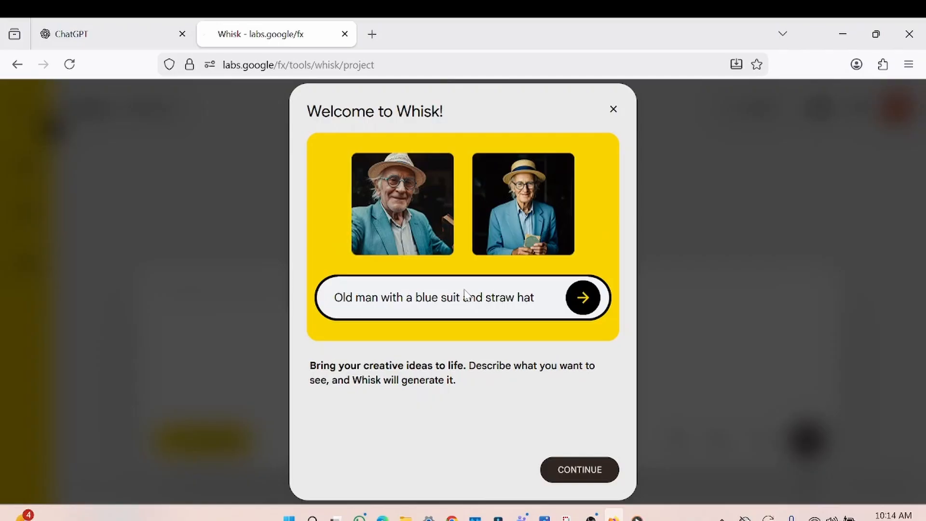
{"action": "left_click", "coordinate": [613, 109]}
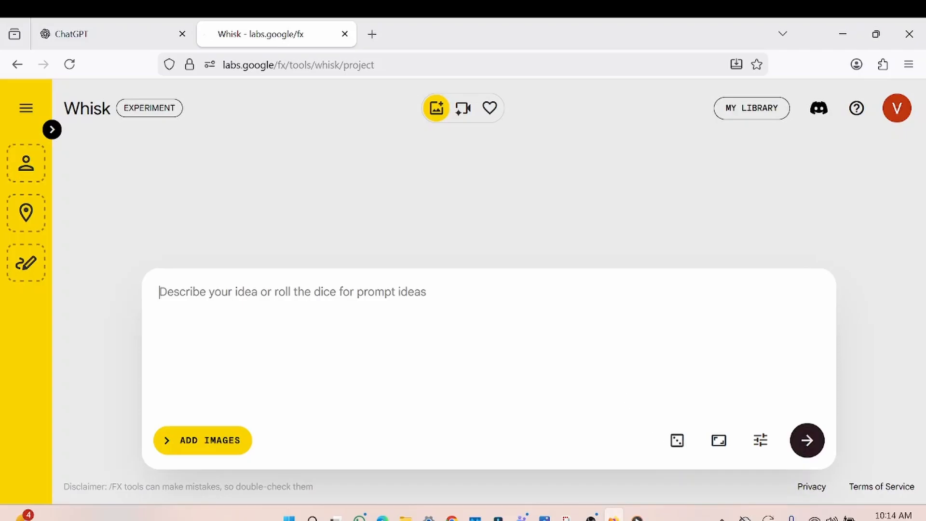
- Paste the copied image prompt into Whisk's idea description and go back up through its text
{"action": "key", "text": "ctrl+v"}
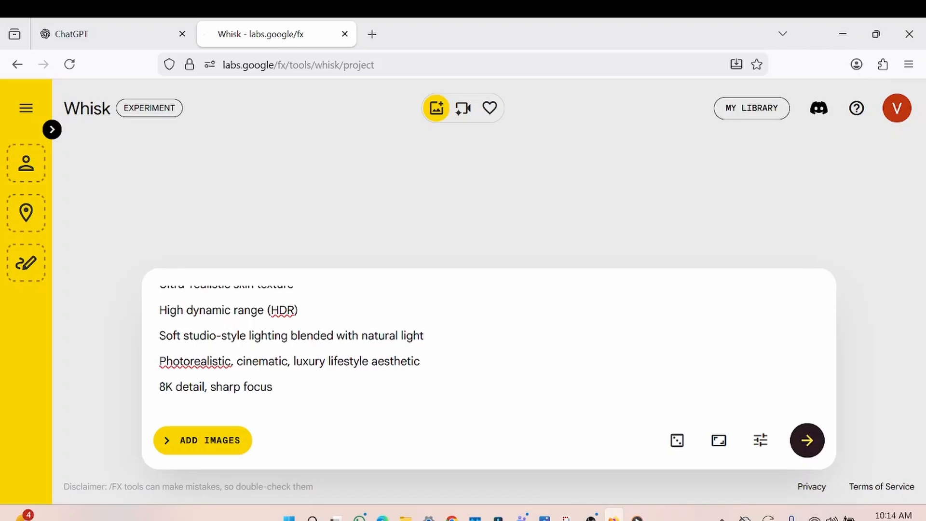
{"action": "key", "text": "Up"}
{"action": "key", "text": "Up"}
{"action": "key", "text": "Up"}
{"action": "key", "text": "Up"}
{"action": "key", "text": "Up"}
{"action": "key", "text": "Up"}
{"action": "key", "text": "Up"}
{"action": "key", "text": "Up"}
{"action": "key", "text": "Up"}
{"action": "key", "text": "Up"}
{"action": "key", "text": "Up"}
{"action": "key", "text": "Up"}
{"action": "key", "text": "Up"}
{"action": "key", "text": "Up"}
{"action": "key", "text": "Up"}
{"action": "key", "text": "Up"}
{"action": "key", "text": "Up"}
{"action": "key", "text": "Up"}
{"action": "key", "text": "Up"}
{"action": "key", "text": "Up"}
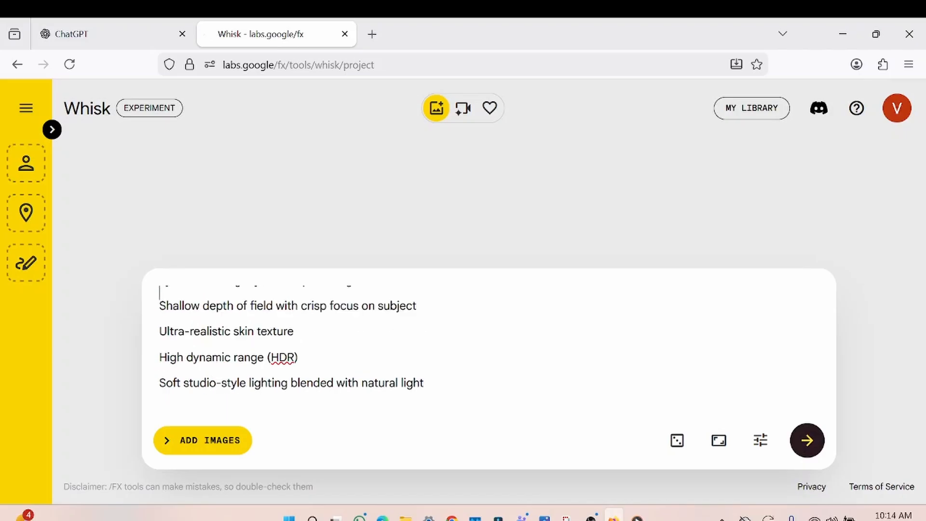
- Set the aspect ratio to 9:16 Portrait and generate images from the pasted prompt
{"action": "key", "text": "Up"}
{"action": "key", "text": "Up"}
{"action": "key", "text": "Up"}
{"action": "key", "text": "Up"}
{"action": "key", "text": "Up"}
{"action": "key", "text": "Up"}
{"action": "key", "text": "Up"}
{"action": "key", "text": "Up"}
{"action": "key", "text": "Up"}
{"action": "key", "text": "Up"}
{"action": "key", "text": "Up"}
{"action": "key", "text": "Up"}
{"action": "key", "text": "Up"}
{"action": "key", "text": "Up"}
{"action": "key", "text": "Up"}
{"action": "key", "text": "Up"}
{"action": "key", "text": "Up"}
{"action": "key", "text": "Up"}
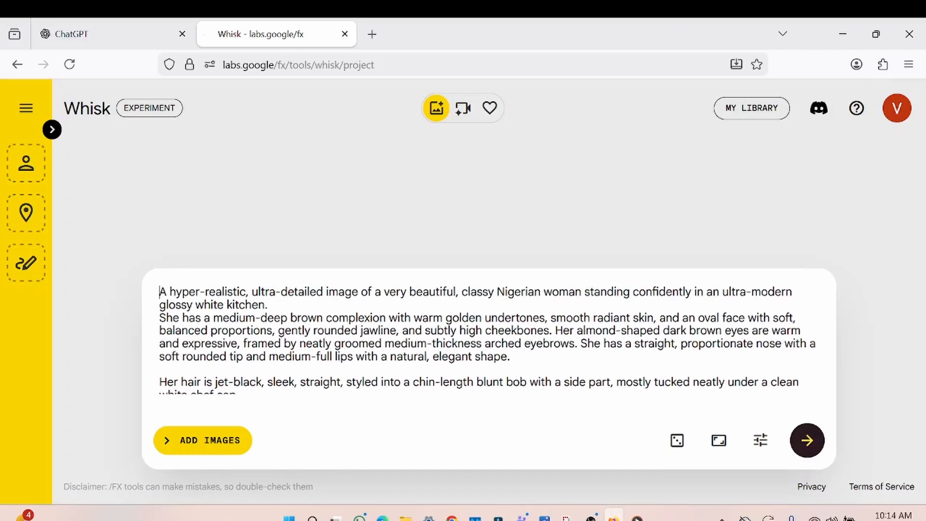
{"action": "left_click", "coordinate": [718, 441]}
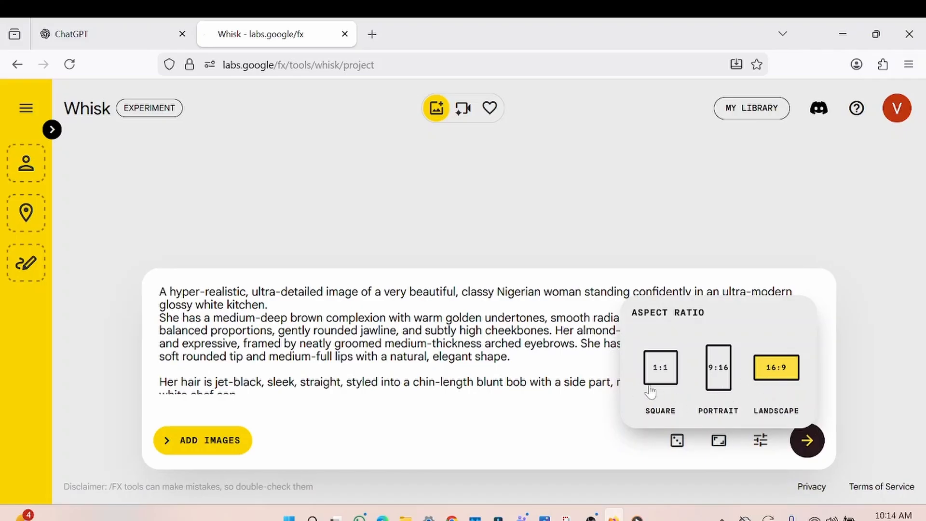
{"action": "left_click", "coordinate": [720, 371]}
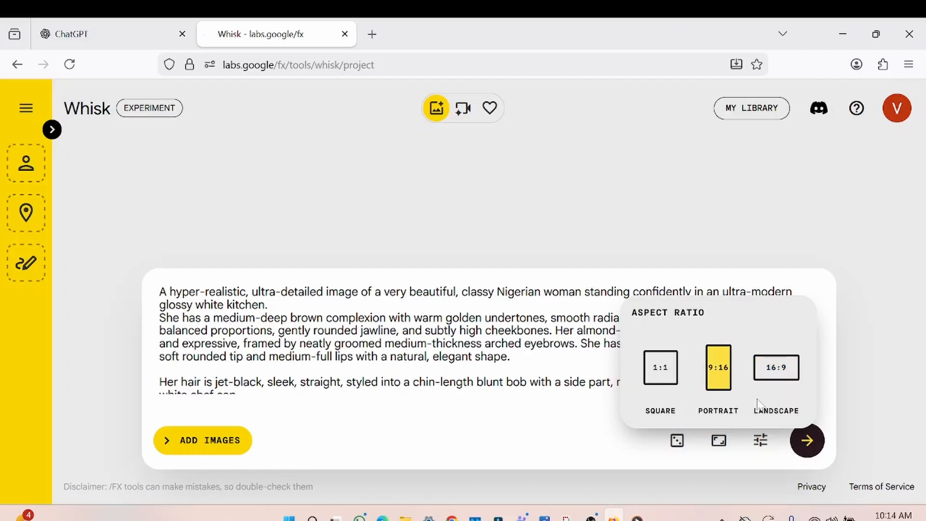
{"action": "left_click", "coordinate": [611, 446]}
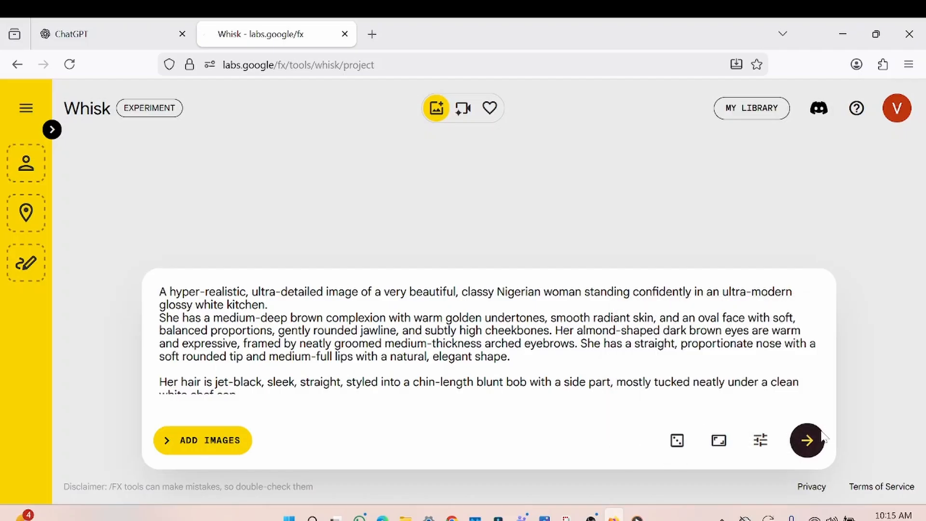
{"action": "left_click", "coordinate": [805, 440]}
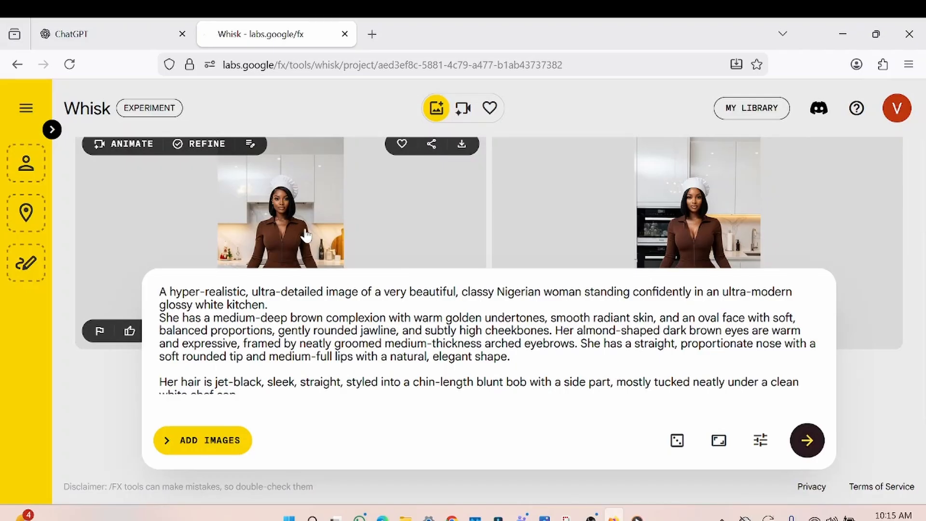
- Open the first generated image's details view, look over its prompt text, and close the view
{"action": "left_click", "coordinate": [99, 331]}
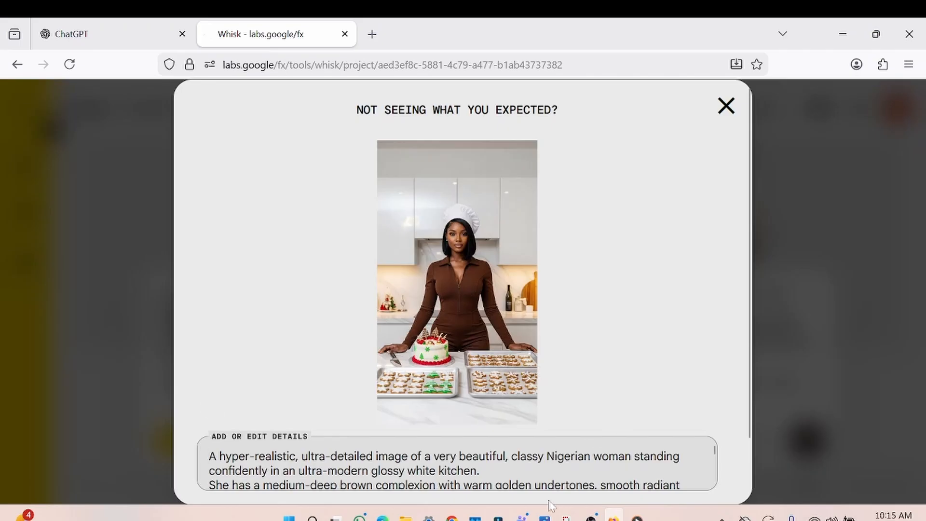
{"action": "left_click", "coordinate": [479, 481]}
{"action": "key", "text": "Down"}
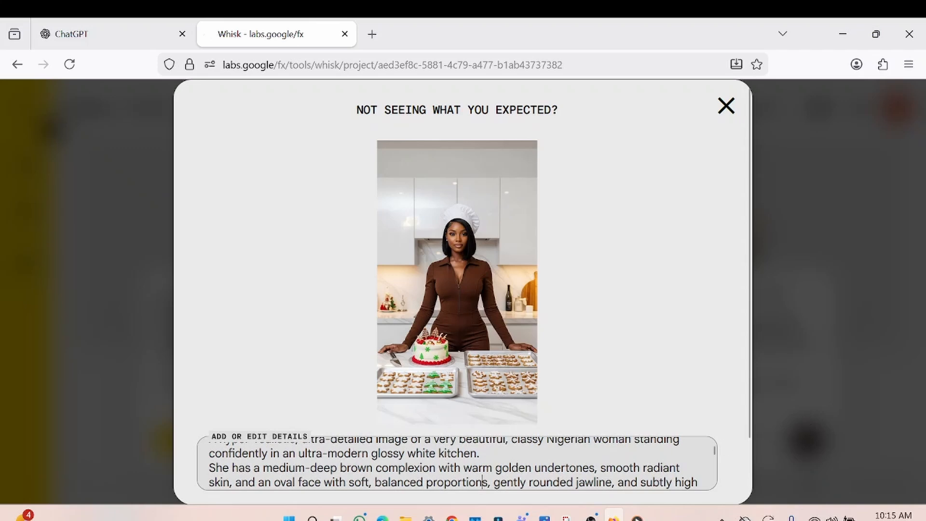
{"action": "left_click", "coordinate": [815, 432]}
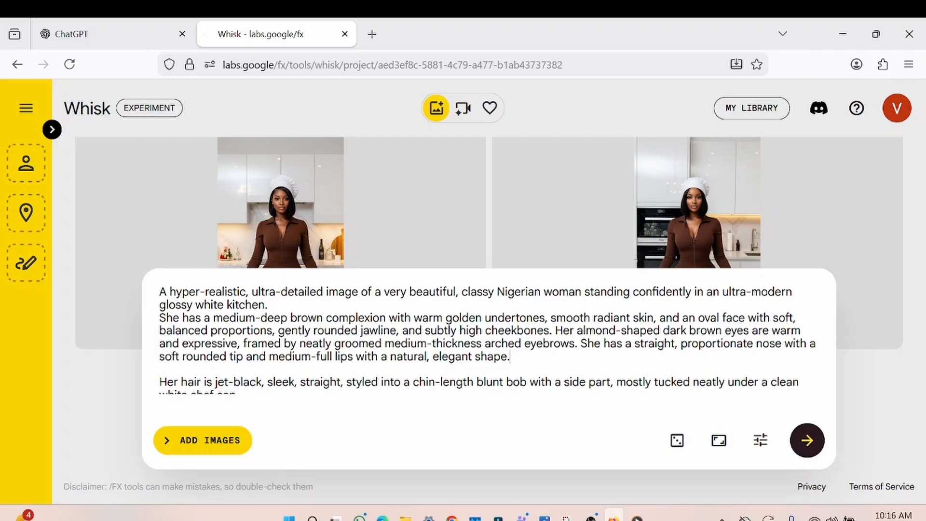
- Rewrite the hairstyle wording after "straight" in the prompt as "packed behind into ponytail" and generate new images
{"action": "key", "text": "Down"}
{"action": "key", "text": "Down"}
{"action": "key", "text": "Down"}
{"action": "key", "text": "Down"}
{"action": "key", "text": "Down"}
{"action": "type", "text": "She is wearing a rich brown fitted playsuit (romper) made of structured fabric, zippered in the front, tailored to flatter her silhouette while remaining classy and professional. Her jewelry is minimal: small gold stud or tiny hoop earrings, no necklace, and possibly a simple ring or slim bracelet."}
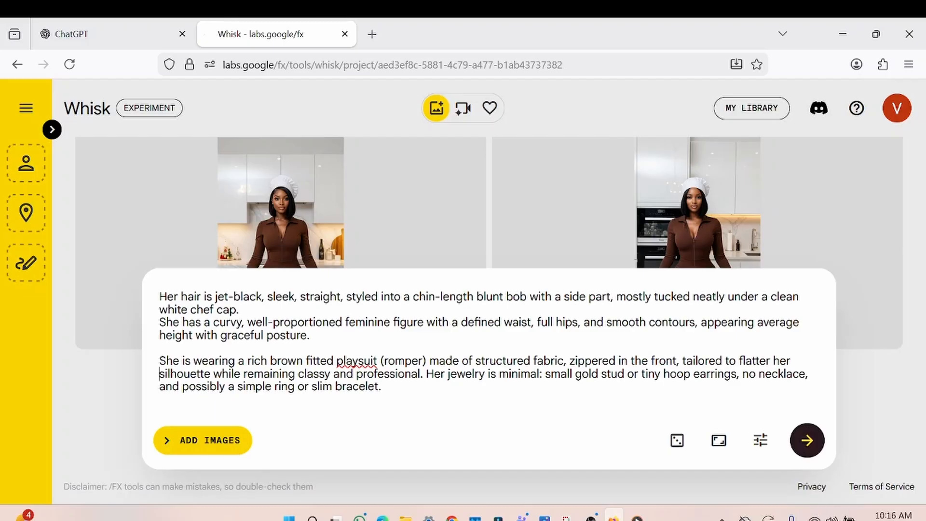
{"action": "key", "text": "Down"}
{"action": "left_click", "coordinate": [611, 296]}
{"action": "key", "text": "BackSpace"}
{"action": "key", "text": "BackSpace"}
{"action": "key", "text": "BackSpace"}
{"action": "key", "text": "BackSpace"}
{"action": "key", "text": "BackSpace"}
{"action": "key", "text": "BackSpace"}
{"action": "key", "text": "BackSpace"}
{"action": "key", "text": "BackSpace"}
{"action": "key", "text": "BackSpace"}
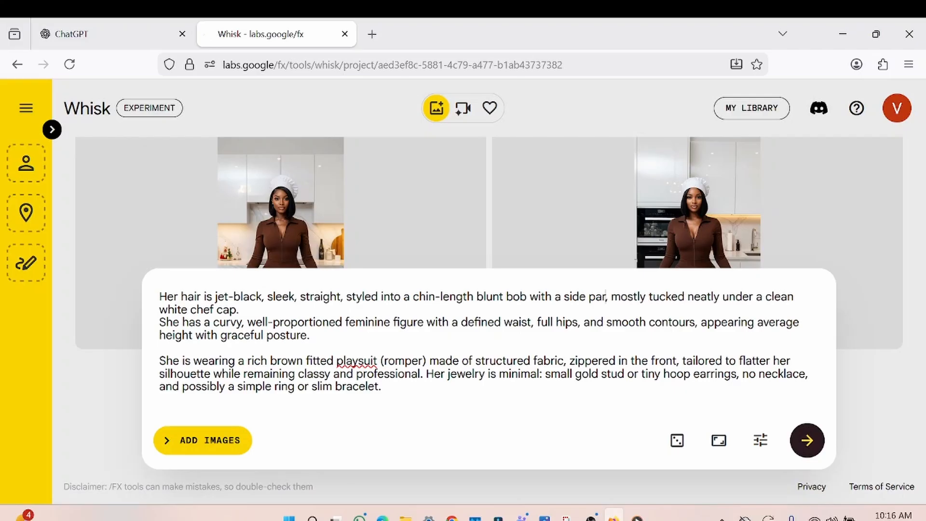
{"action": "key", "text": "BackSpace"}
{"action": "key", "text": "BackSpace"}
{"action": "key", "text": "BackSpace"}
{"action": "key", "text": "BackSpace"}
{"action": "key", "text": "BackSpace"}
{"action": "key", "text": "BackSpace"}
{"action": "key", "text": "BackSpace"}
{"action": "key", "text": "BackSpace"}
{"action": "key", "text": "BackSpace"}
{"action": "key", "text": "BackSpace"}
{"action": "key", "text": "BackSpace"}
{"action": "key", "text": "BackSpace"}
{"action": "key", "text": "BackSpace"}
{"action": "key", "text": "BackSpace"}
{"action": "key", "text": "BackSpace"}
{"action": "key", "text": "BackSpace"}
{"action": "key", "text": "BackSpace"}
{"action": "key", "text": "BackSpace"}
{"action": "key", "text": "BackSpace"}
{"action": "key", "text": "BackSpace"}
{"action": "type", "text": "packed be"}
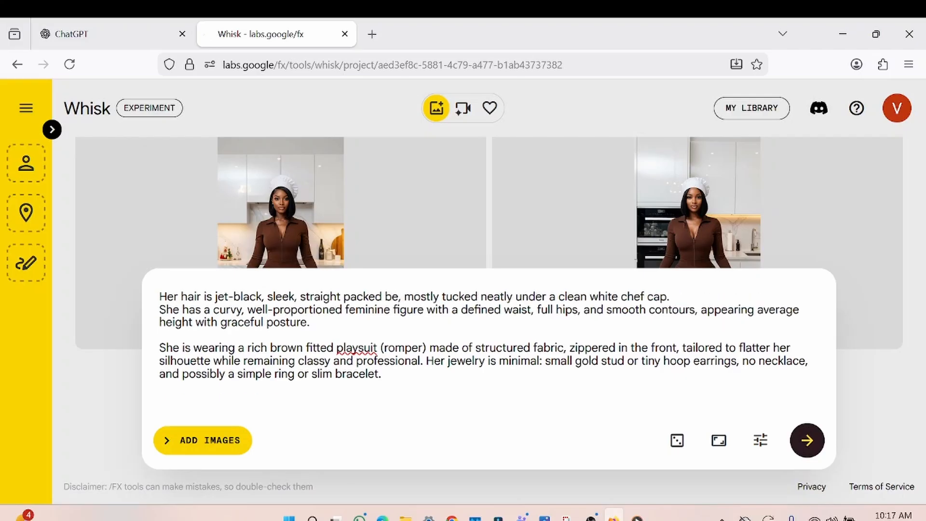
{"action": "type", "text": "hind in"}
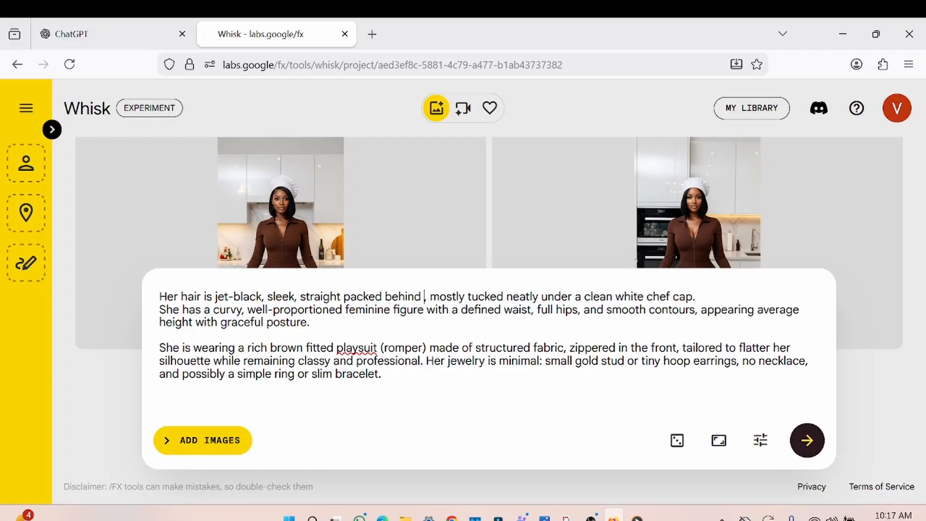
{"action": "type", "text": "to pon"}
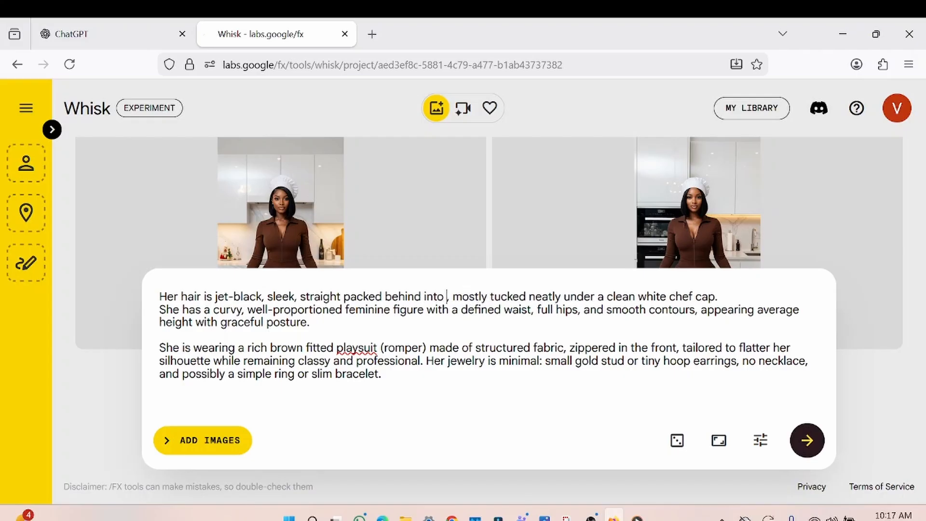
{"action": "type", "text": "ytail"}
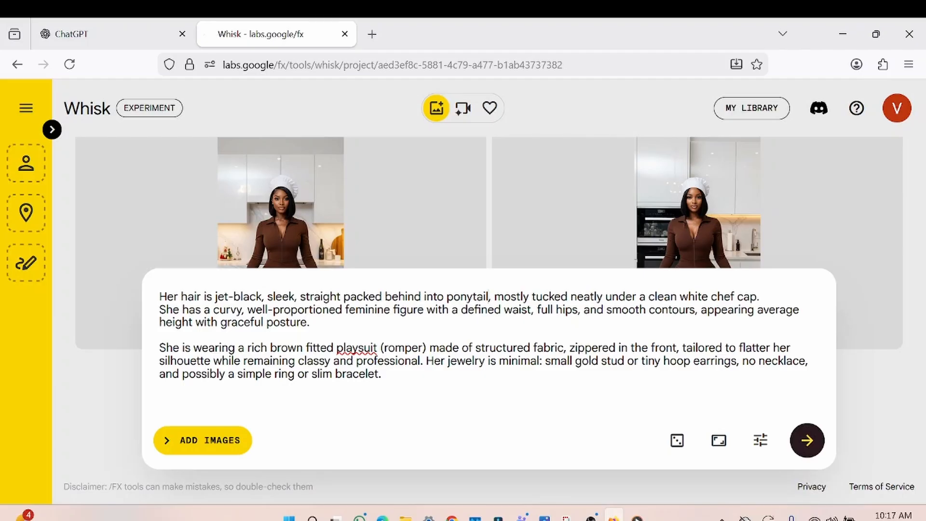
{"action": "left_click", "coordinate": [807, 441]}
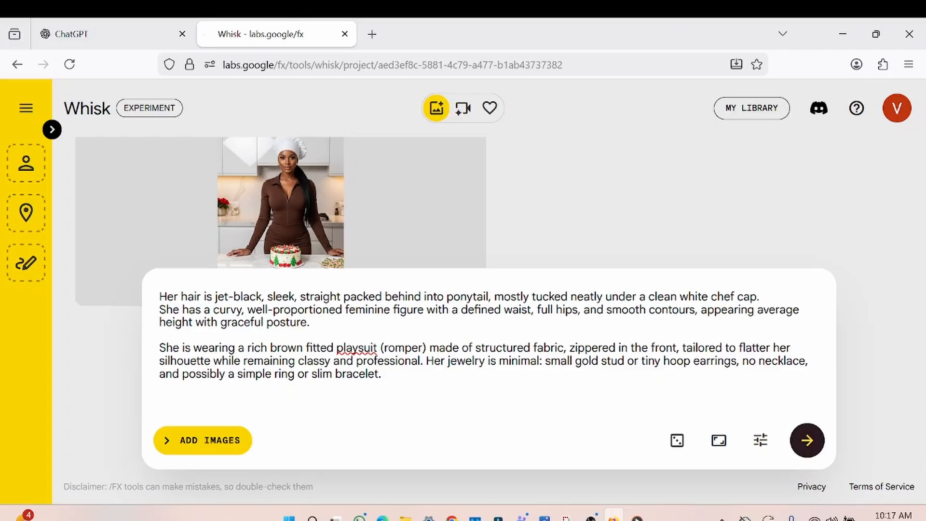
{"action": "left_click", "coordinate": [807, 440]}
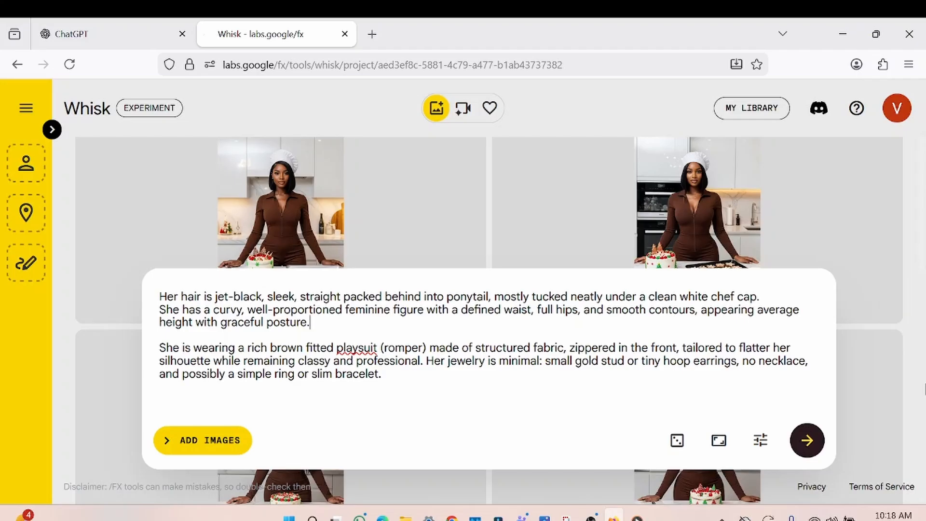
- Examine the generated images and review the prompt's figure, outfit and hair descriptions up to its opening line
{"action": "key", "text": "Down"}
{"action": "key", "text": "Down"}
{"action": "key", "text": "Down"}
{"action": "type", "text": "She stands behind a large white marble kitchen island, her hands gently resting near freshly baked goods. On the island are:"}
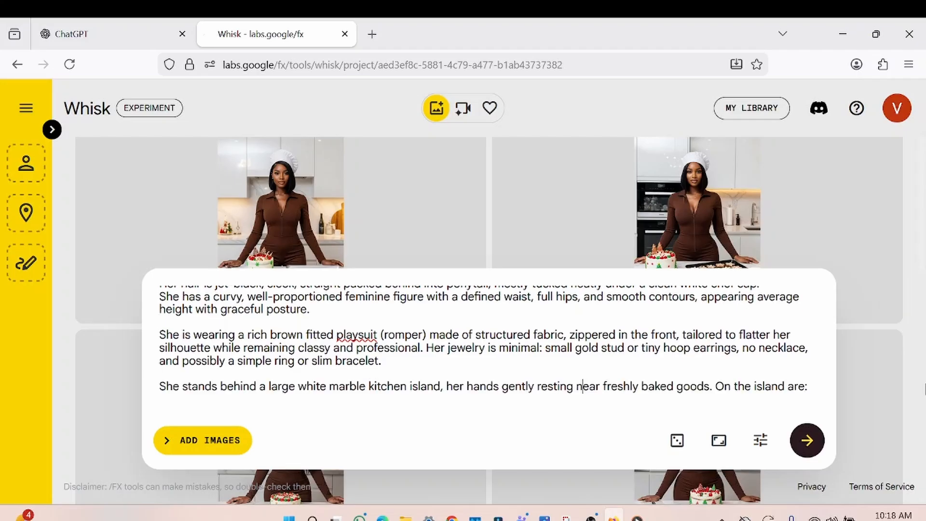
{"action": "scroll", "coordinate": [923, 436], "scroll_direction": "down", "scroll_amount": 3}
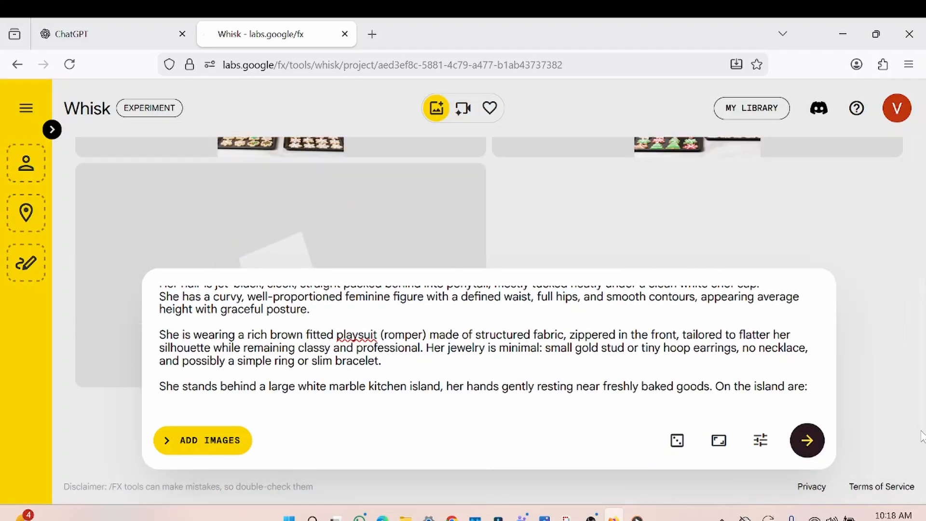
{"action": "key", "text": "Up"}
{"action": "key", "text": "Up"}
{"action": "key", "text": "Up"}
{"action": "key", "text": "Up"}
{"action": "key", "text": "Up"}
{"action": "key", "text": "Up"}
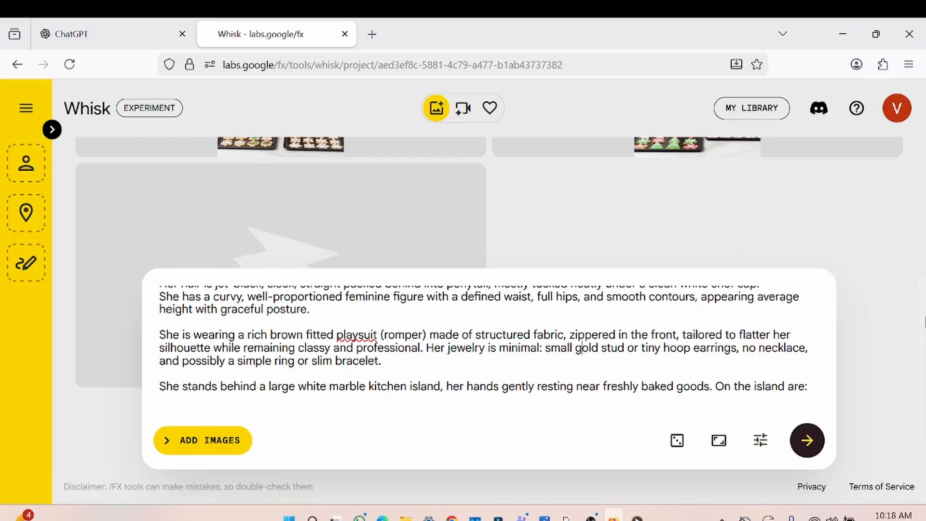
{"action": "scroll", "coordinate": [923, 321], "scroll_direction": "up", "scroll_amount": 3}
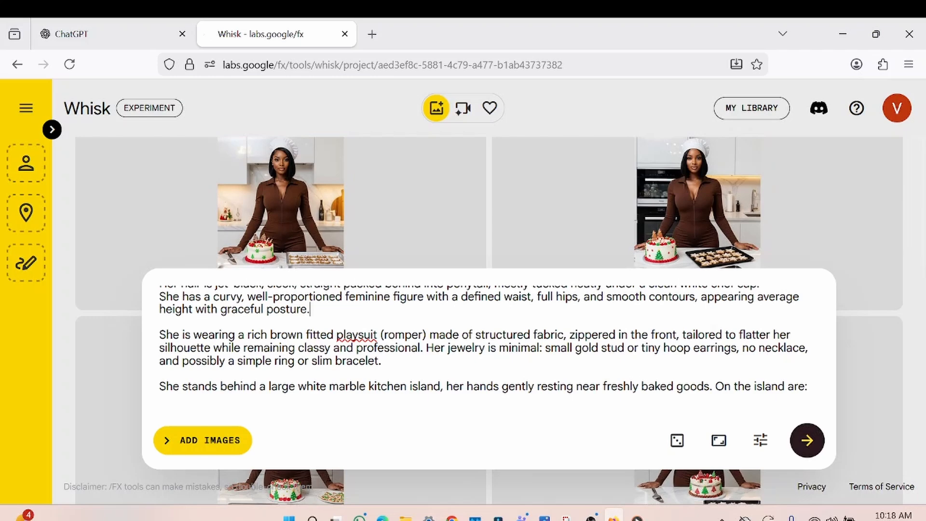
{"action": "scroll", "coordinate": [488, 340], "scroll_direction": "up", "scroll_amount": 3}
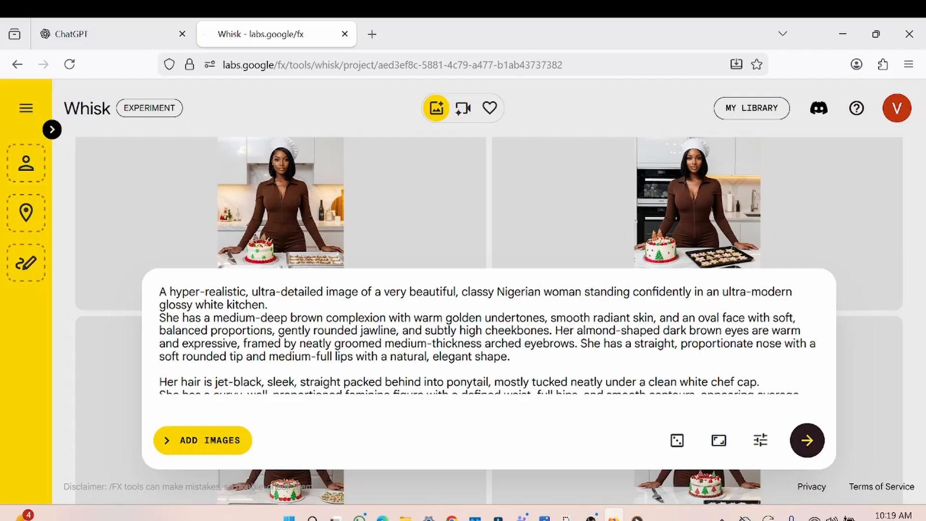
- Change the woman's nationality word in the prompt's opening sentence to "African"
{"action": "key", "text": "BackSpace"}
{"action": "key", "text": "BackSpace"}
{"action": "key", "text": "BackSpace"}
{"action": "key", "text": "BackSpace"}
{"action": "key", "text": "BackSpace"}
{"action": "key", "text": "BackSpace"}
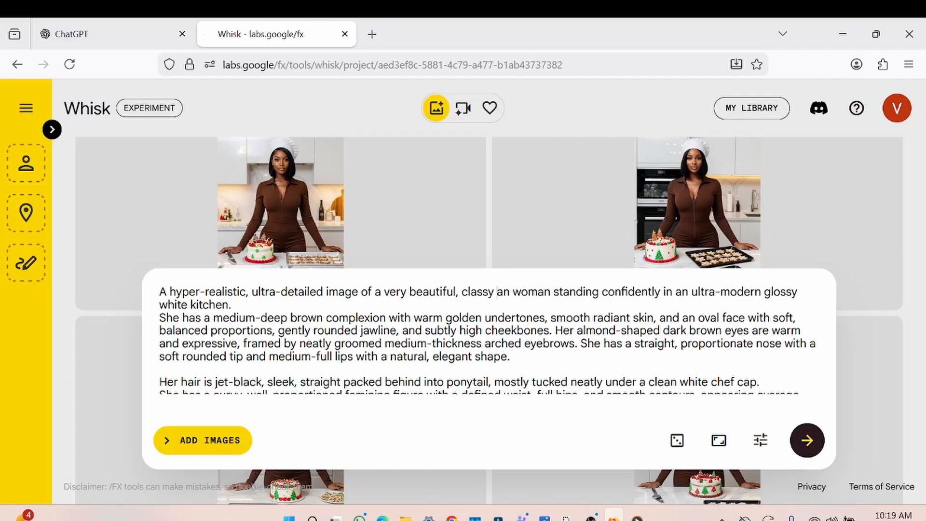
{"action": "type", "text": "Afric"}
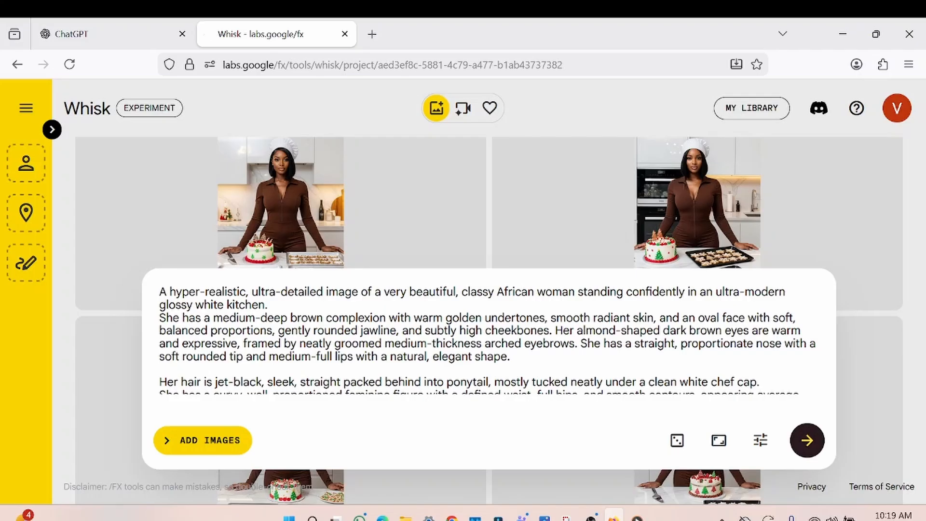
- Insert "slightly" before "curvy" in the figure description and generate images from the revised prompt
{"action": "key", "text": "Down"}
{"action": "key", "text": "Down"}
{"action": "key", "text": "Down"}
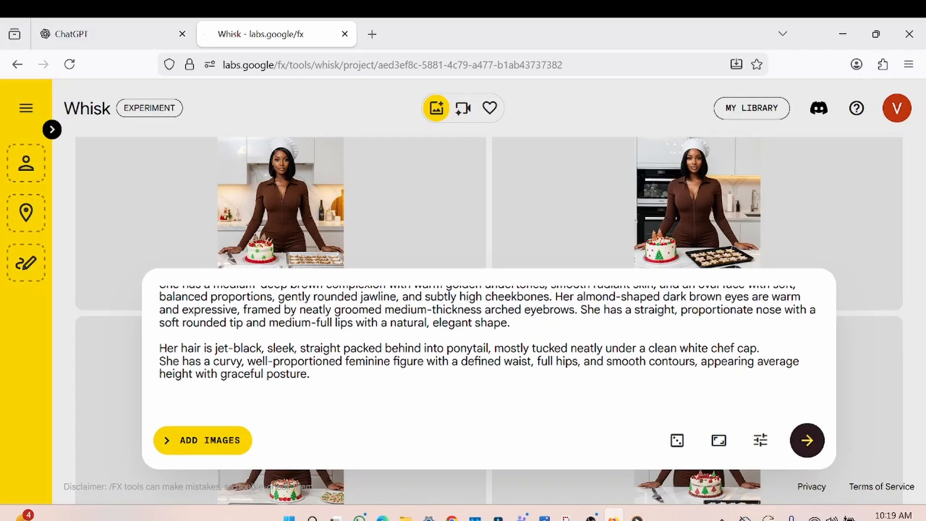
{"action": "left_click", "coordinate": [220, 361]}
{"action": "type", "text": "s"}
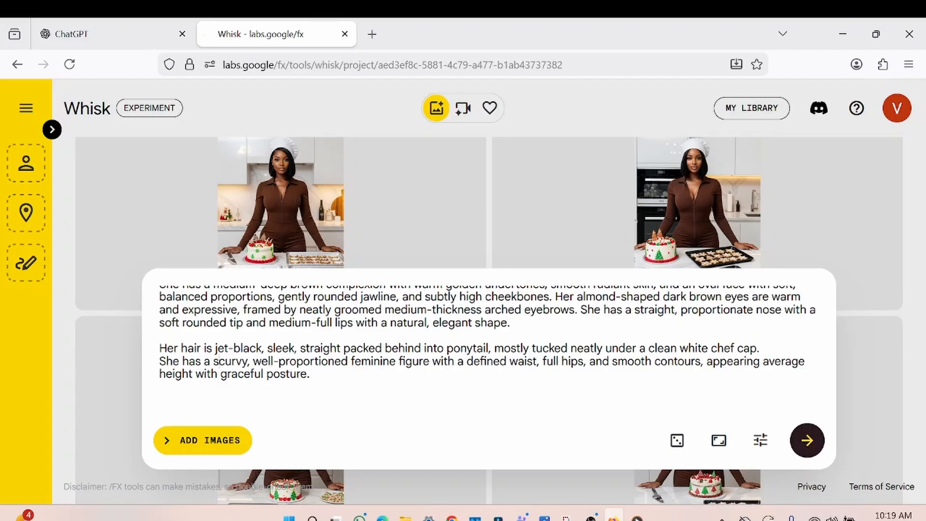
{"action": "type", "text": "light"}
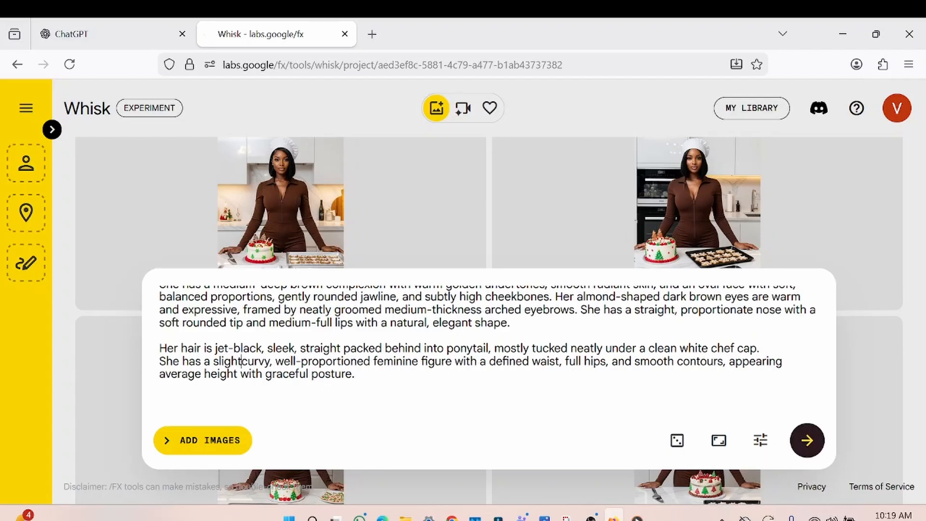
{"action": "type", "text": "ly"}
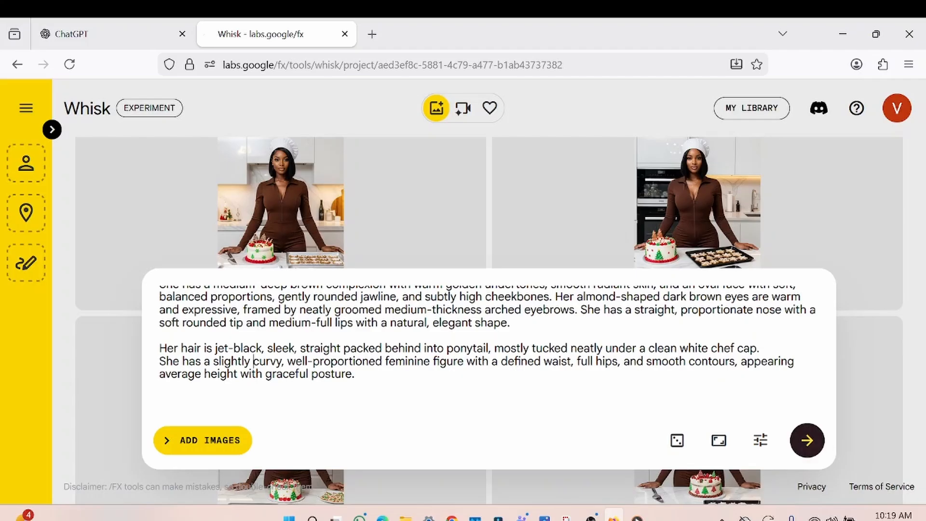
{"action": "key", "text": "Return"}
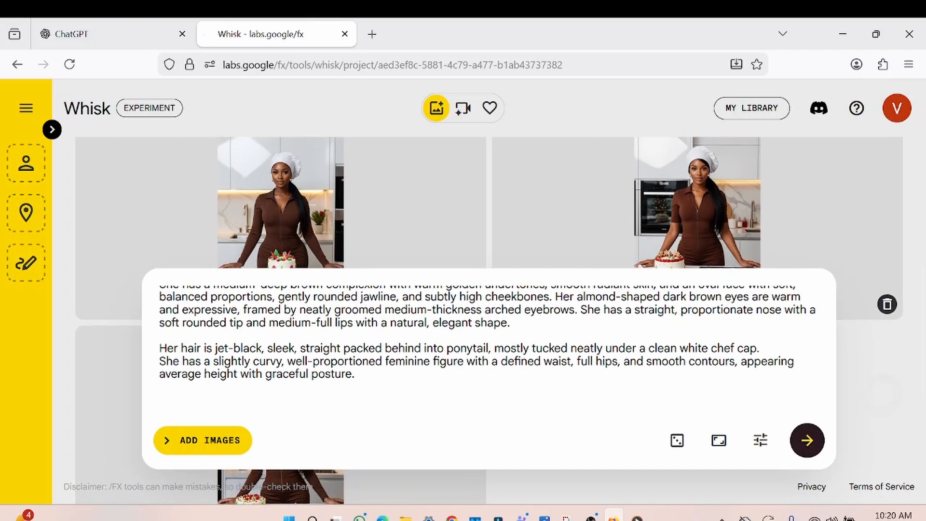
- Download the ponytail image with the built-in oven behind the woman and open the saved JPEG file
{"action": "scroll", "coordinate": [879, 387], "scroll_direction": "down", "scroll_amount": 5}
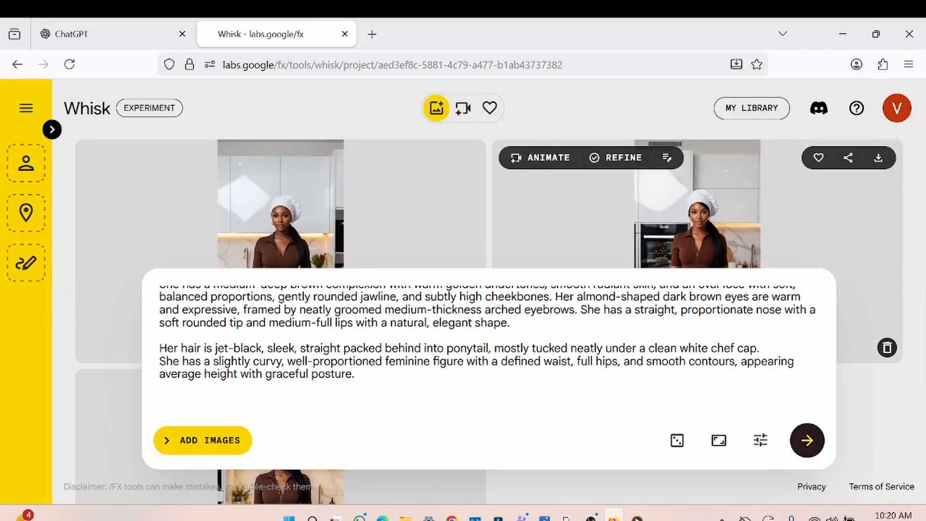
{"action": "left_click", "coordinate": [879, 159]}
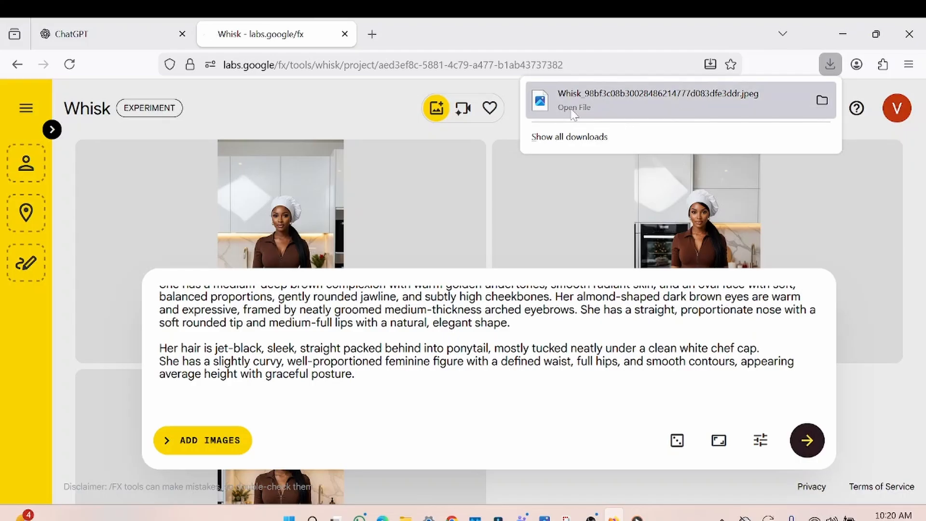
{"action": "left_click", "coordinate": [656, 107]}
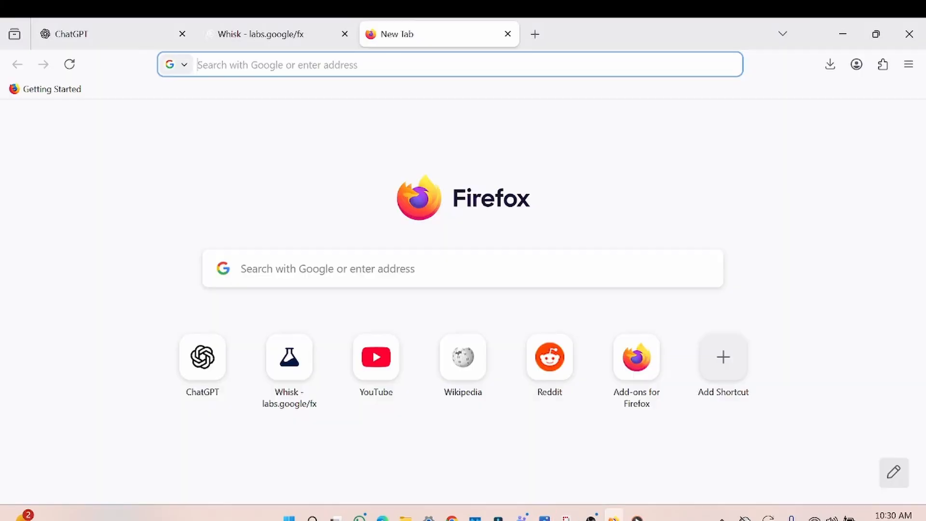
- Search the web for "remaker ai" in the new browser tab and open the Remaker site
{"action": "type", "text": "r"}
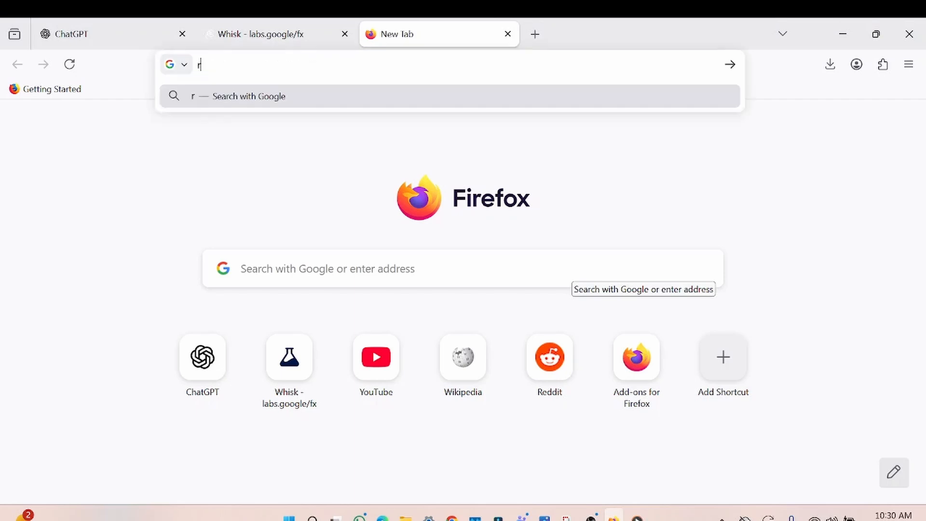
{"action": "type", "text": "ema"}
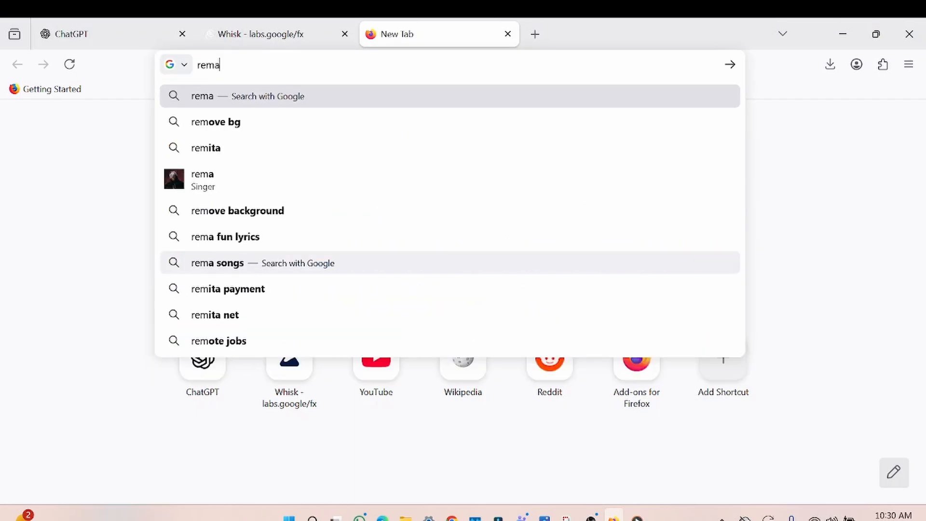
{"action": "type", "text": "ker ai"}
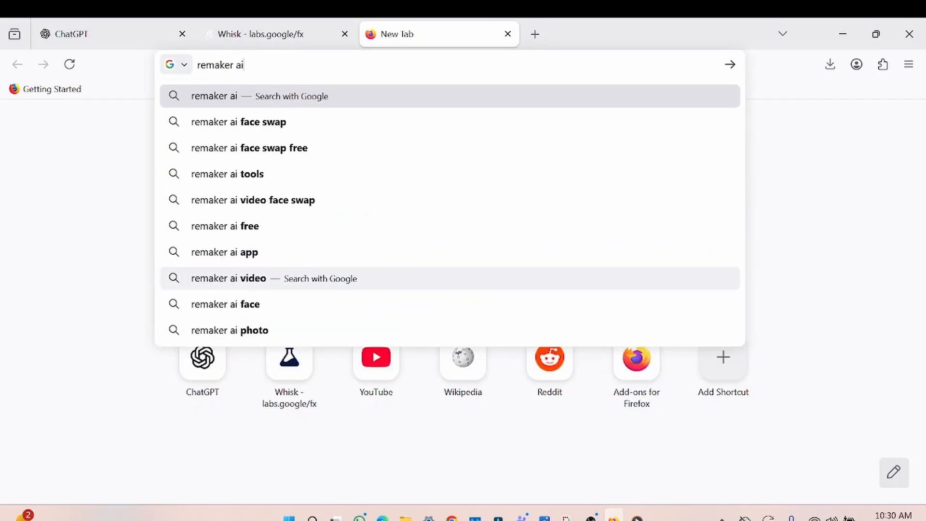
{"action": "key", "text": "Return"}
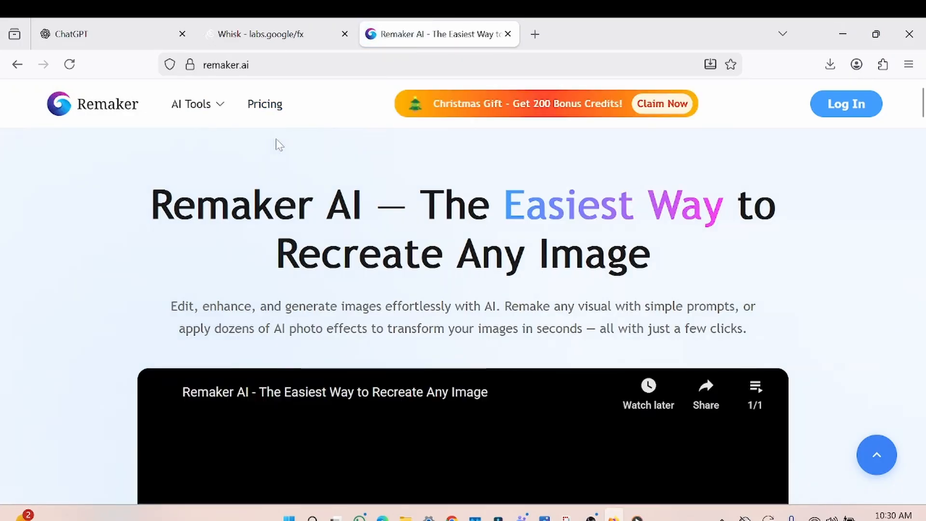
- Search the AI tools for "face", open Photo Face Swap, dismiss the page-summary notice and accept the cookies
{"action": "left_click", "coordinate": [221, 105]}
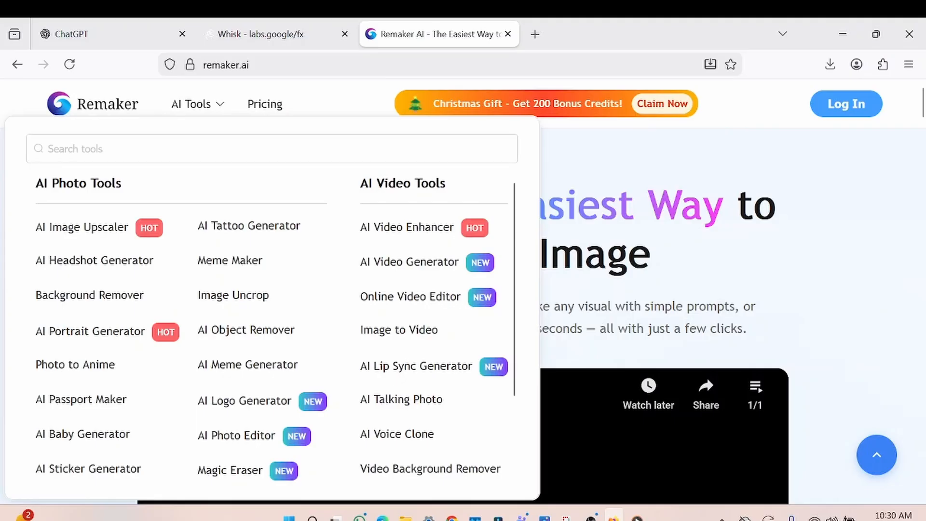
{"action": "type", "text": "face"}
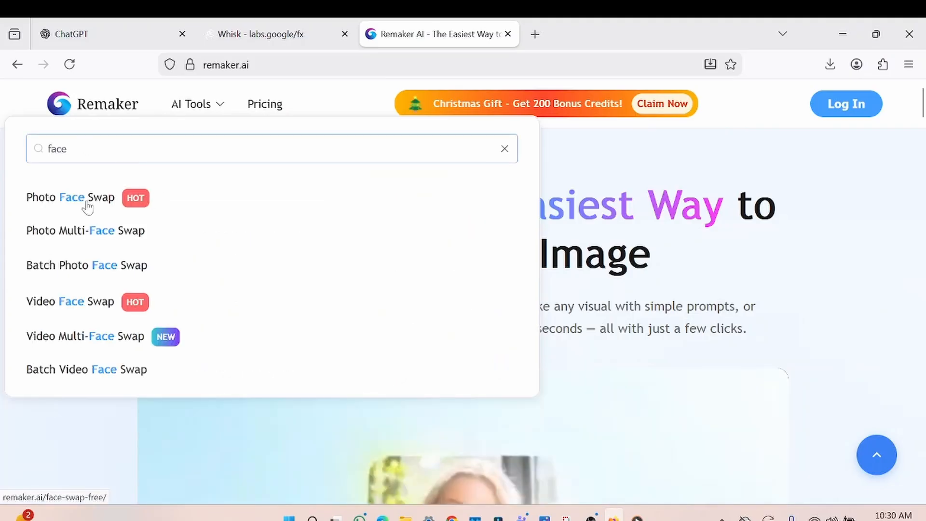
{"action": "left_click", "coordinate": [87, 208]}
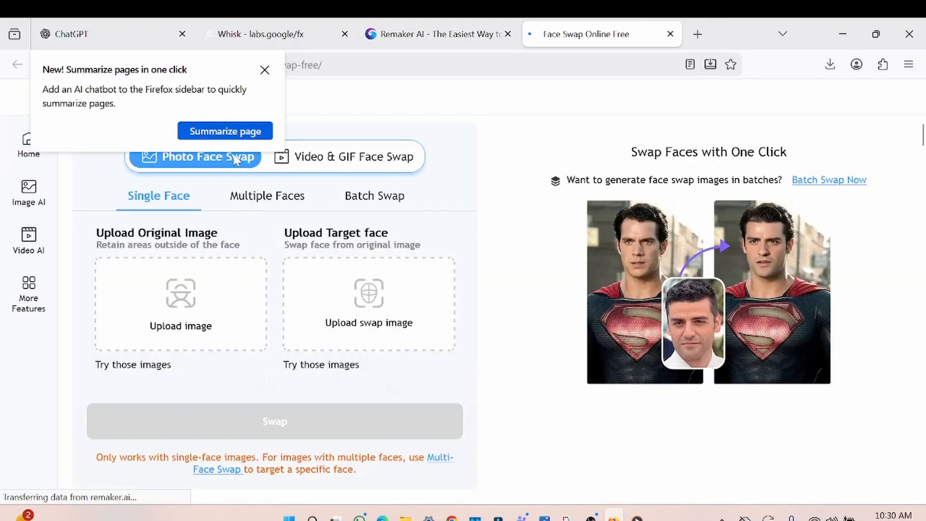
{"action": "left_click", "coordinate": [265, 70]}
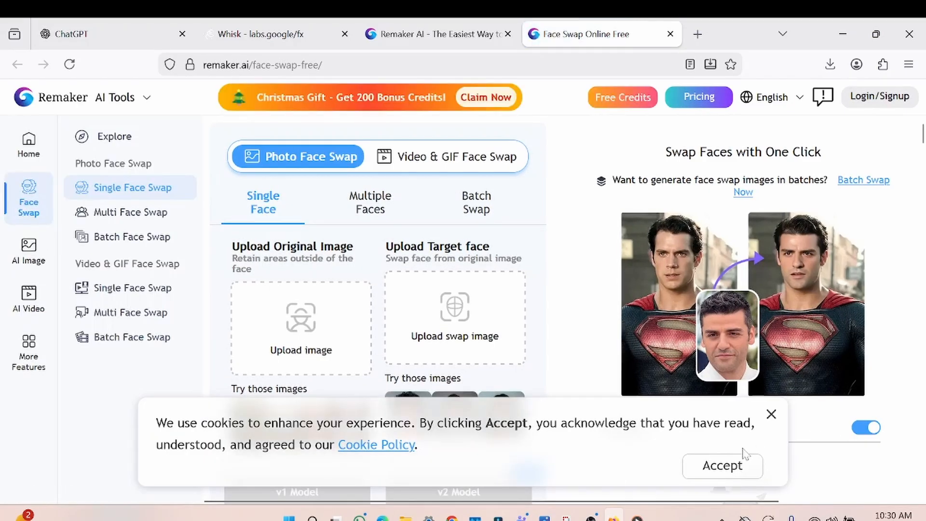
{"action": "left_click", "coordinate": [730, 470]}
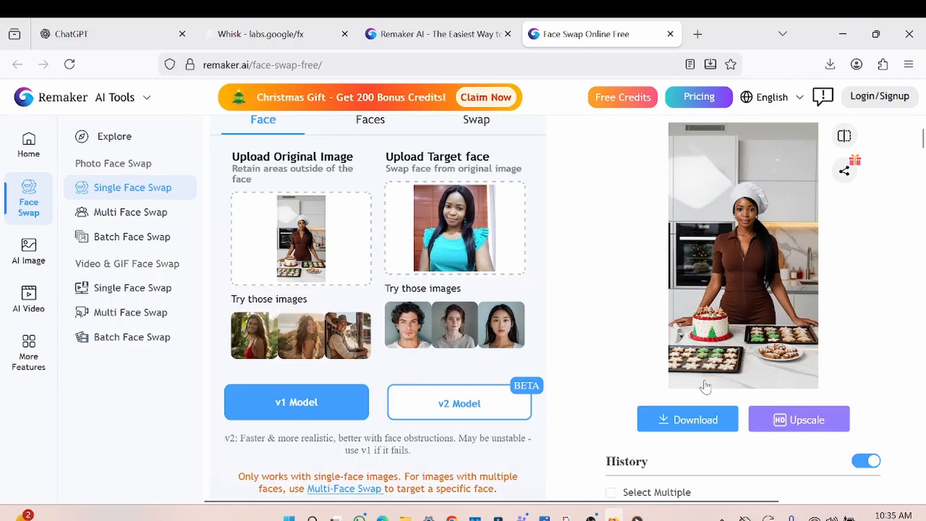
- Download the face-swapped Christmas baking image and close the downloads list
{"action": "left_click", "coordinate": [697, 415]}
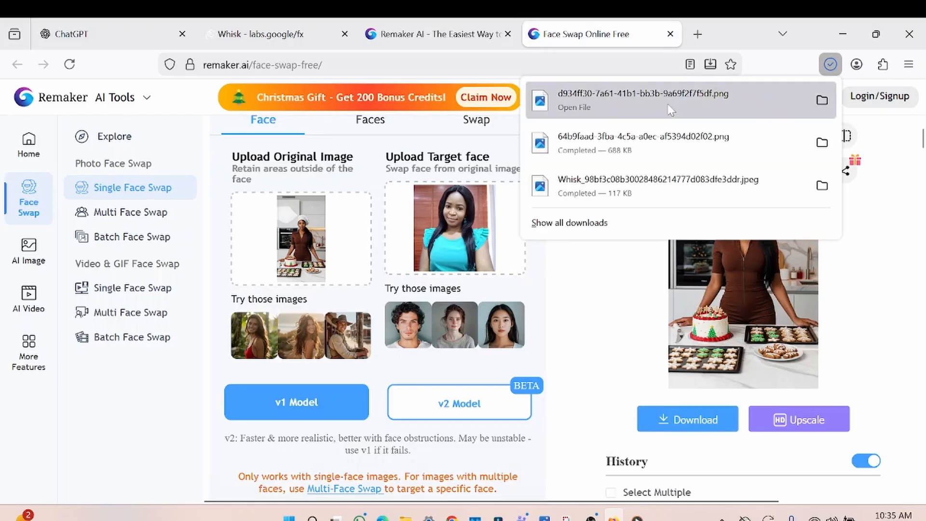
{"action": "left_click", "coordinate": [609, 320]}
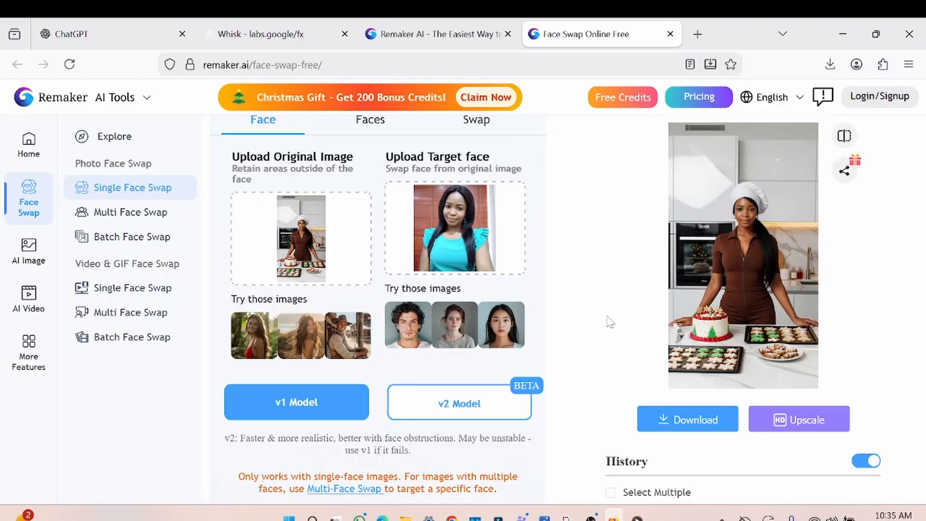